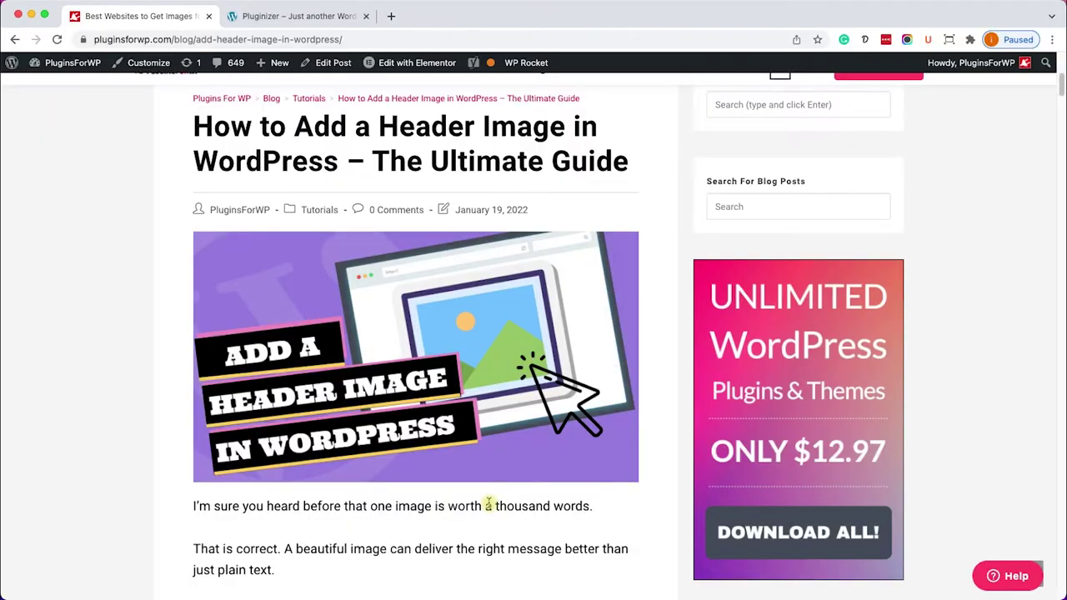
- Scroll the article to its free royalty-free image sites list, briefly highlighting some text
scroll(489, 505, down, 5)
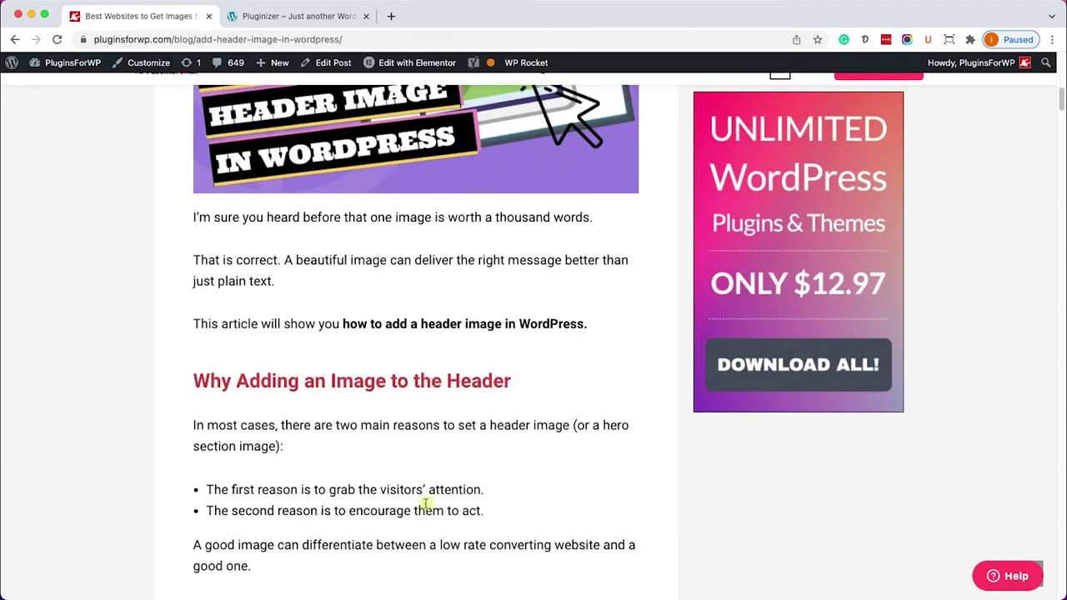
scroll(425, 504, down, 10)
scroll(426, 504, down, 10)
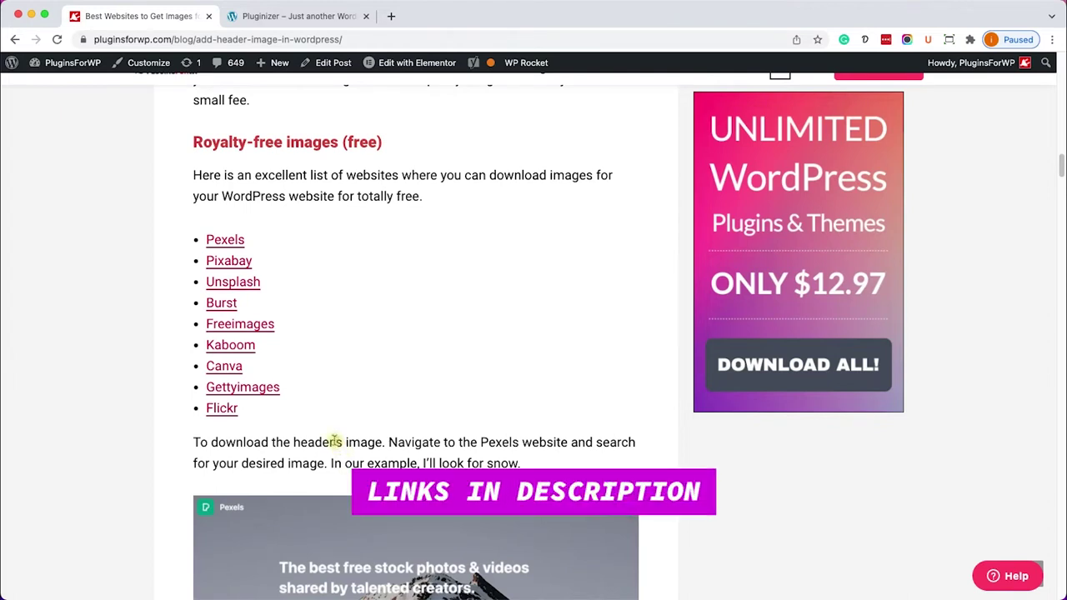
drag(334, 443, 357, 410)
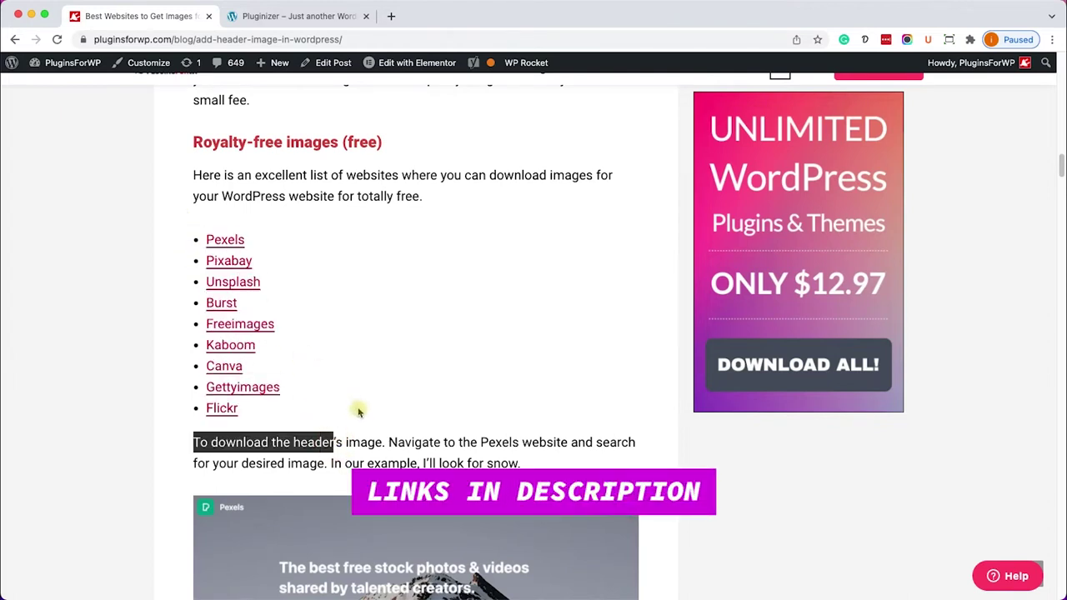
click(417, 419)
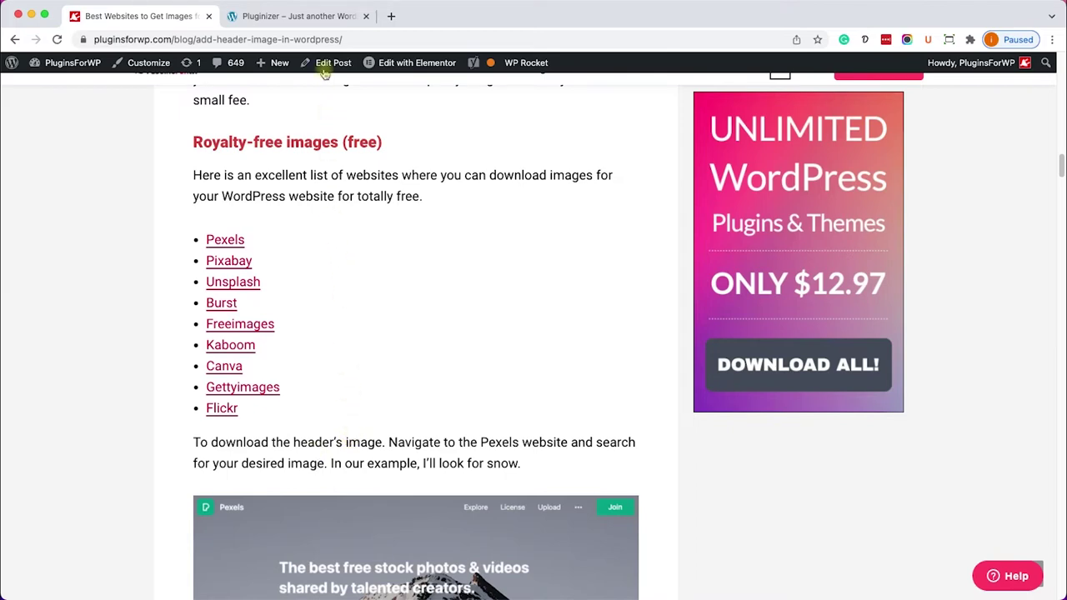
- On the Pluginizer site, open the Customizer's Header settings and note the recommended 1950 × 500 size
click(316, 22)
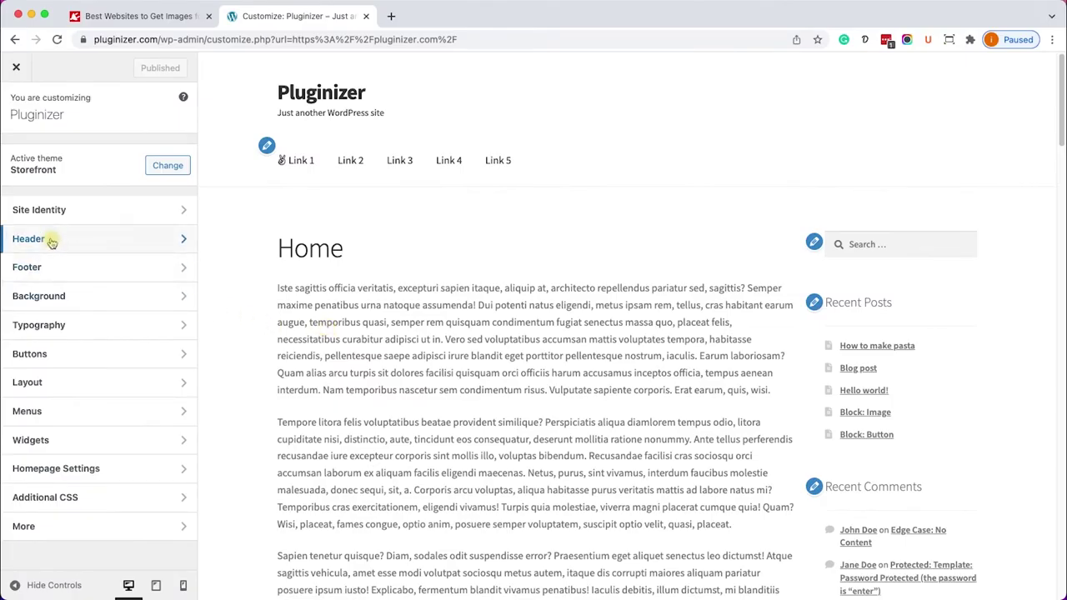
click(33, 239)
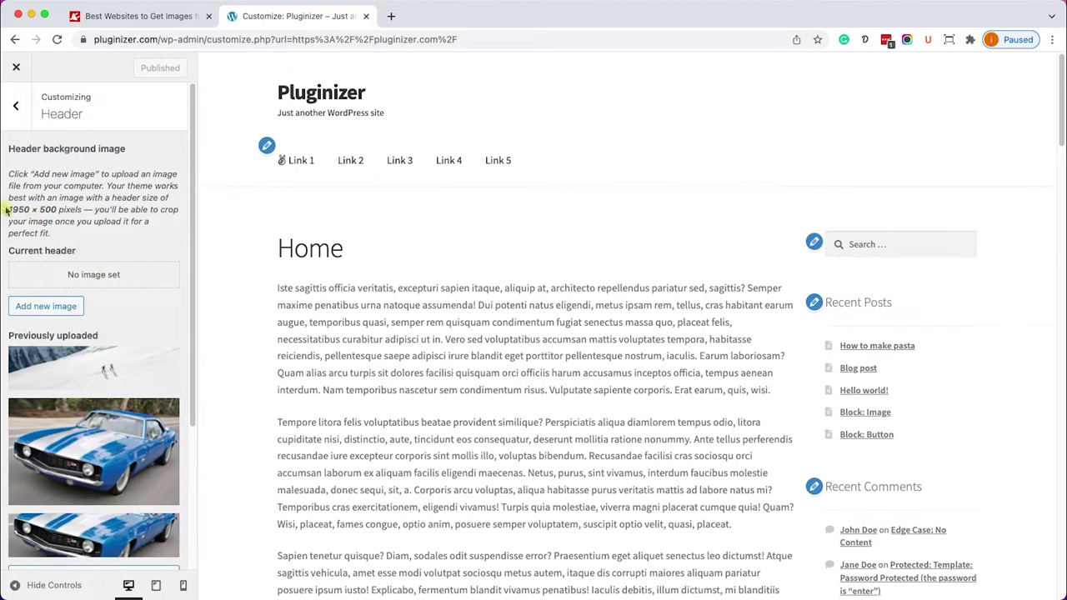
mouse_move(10, 211)
mouse_down()
mouse_move(52, 209)
mouse_move(10, 209)
mouse_move(29, 208)
mouse_up()
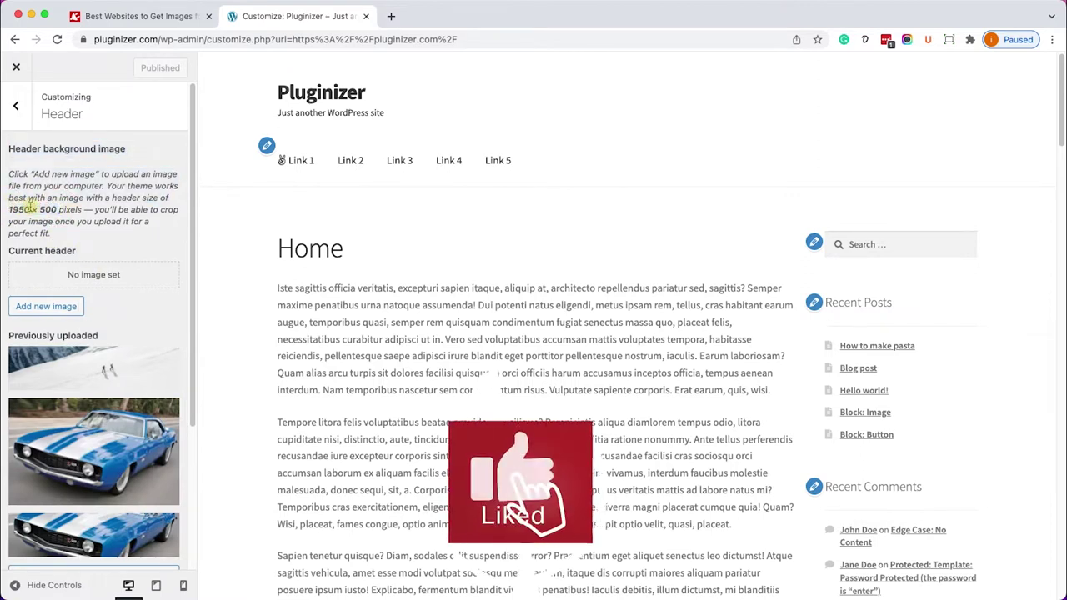
click(29, 208)
- Add the snowy photo of two hikers as the header image, cropped down to the hikers, and publish
click(60, 307)
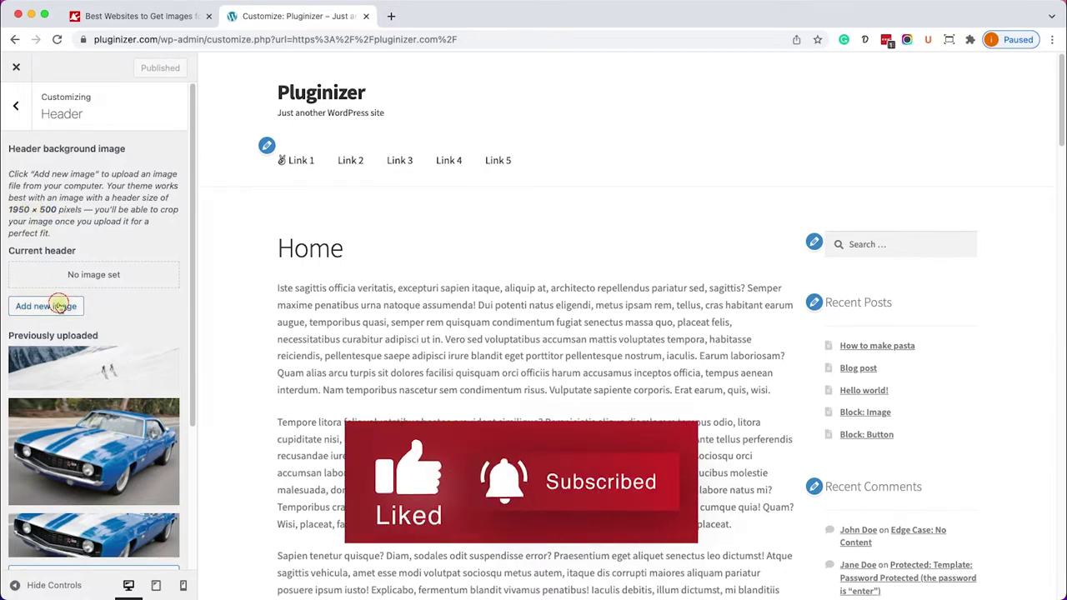
click(174, 233)
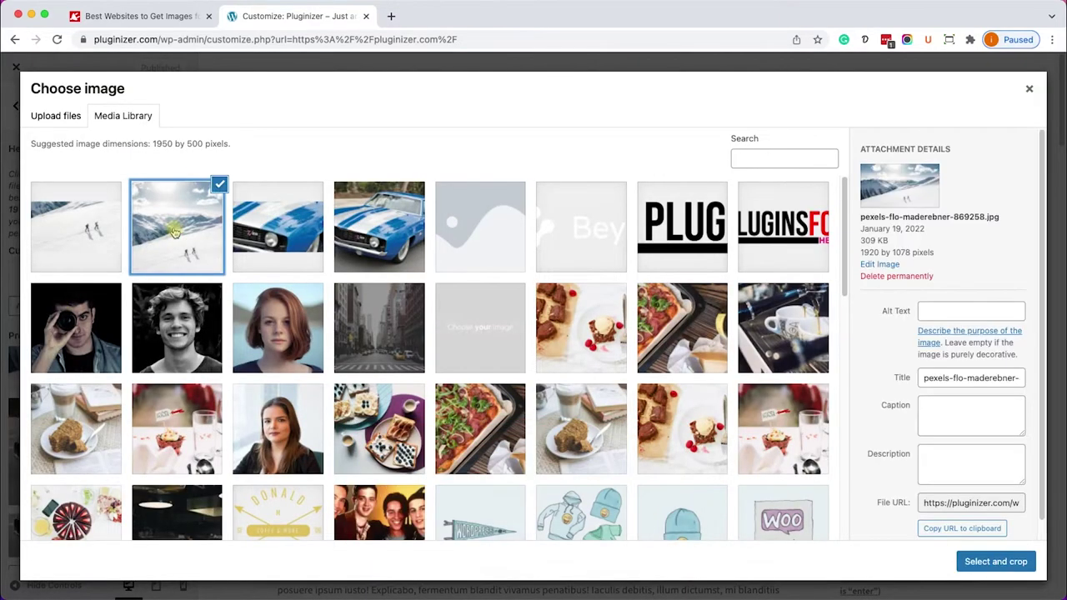
click(996, 562)
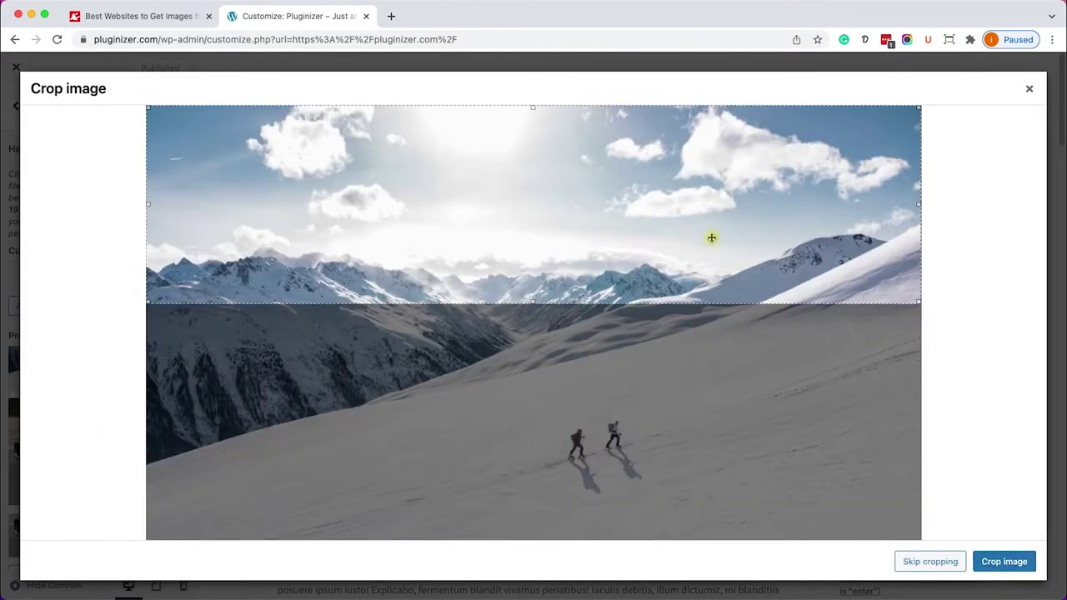
drag(658, 153, 639, 414)
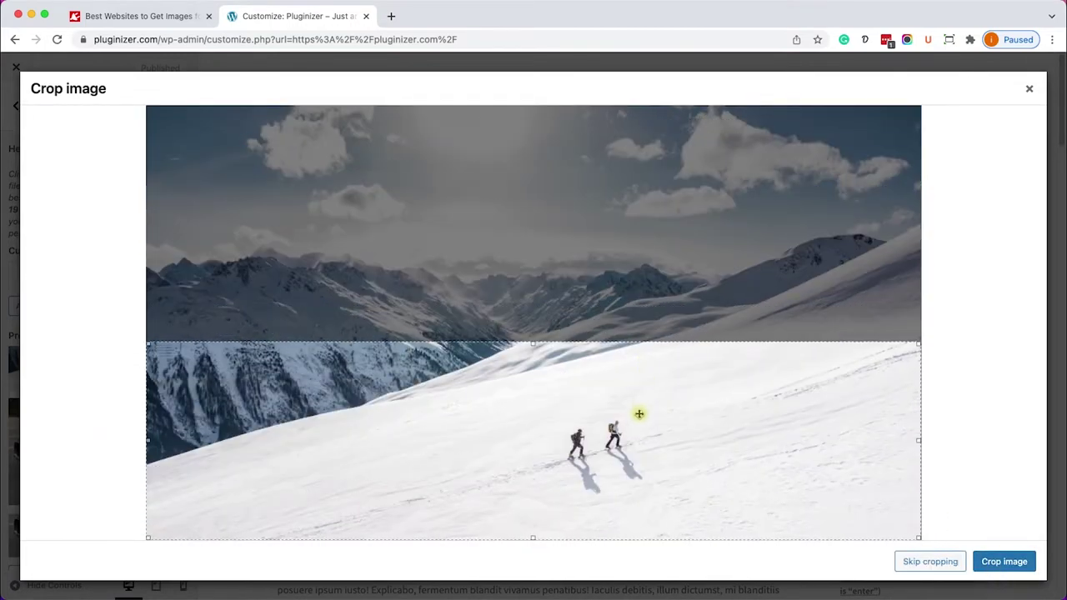
click(1020, 563)
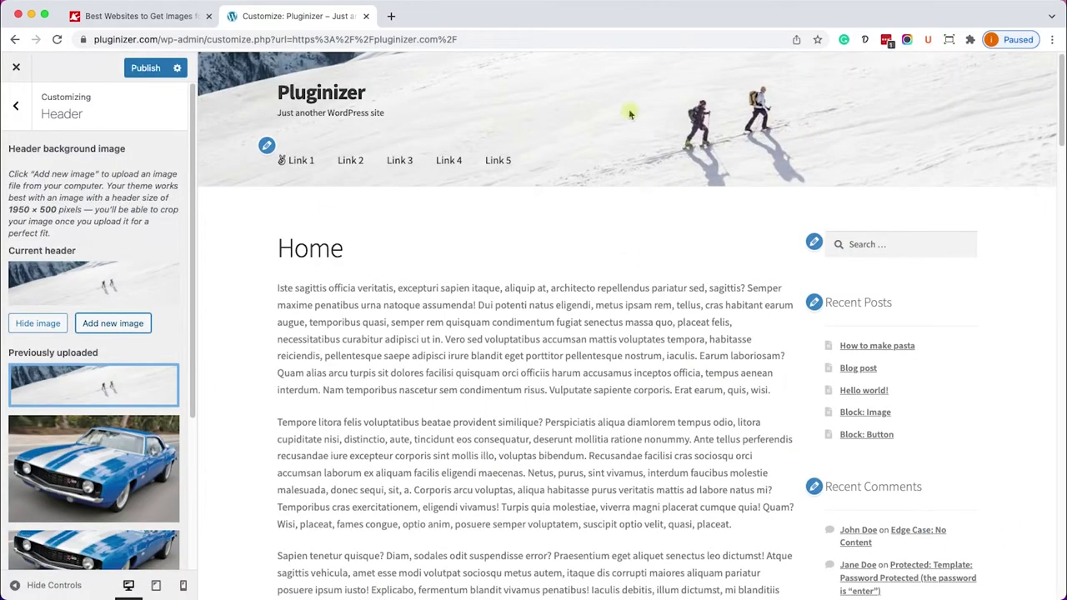
click(148, 68)
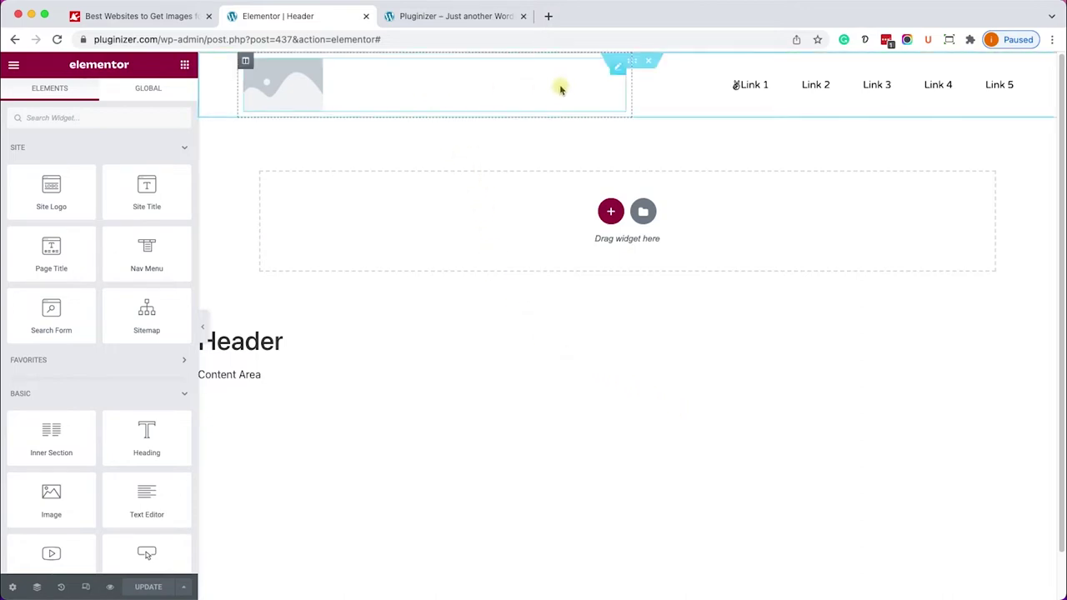
- Give the Elementor header section the blue Camaro photo as its background, after trying and clearing red
click(634, 62)
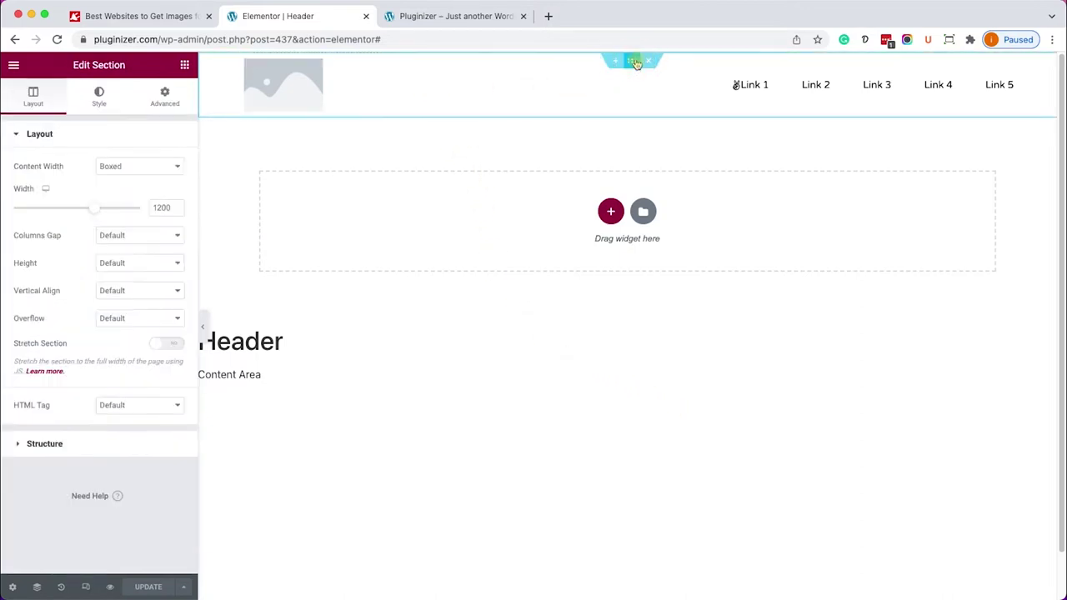
click(91, 97)
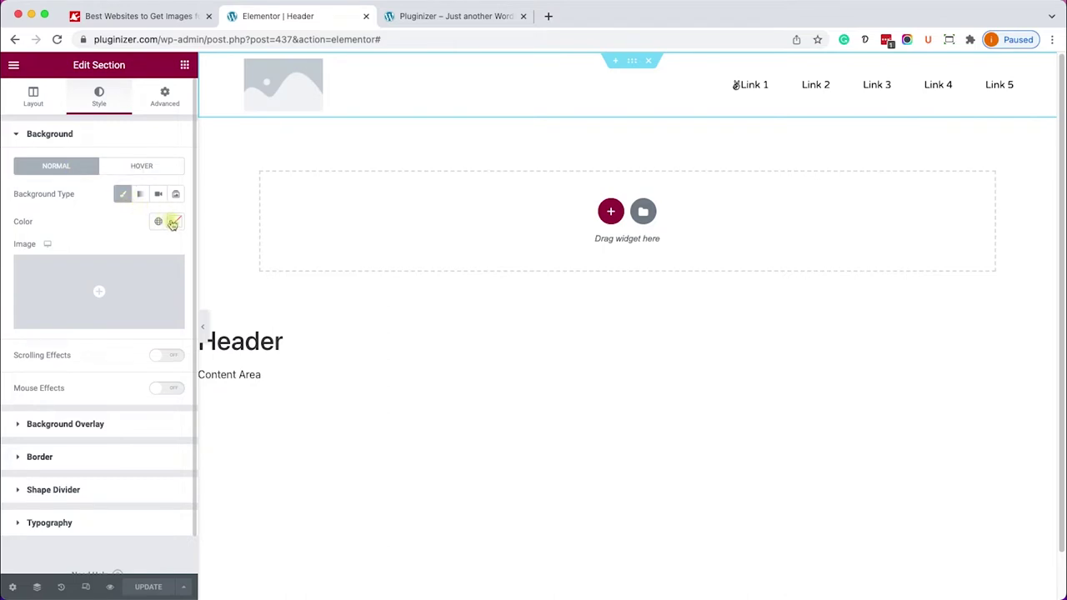
click(174, 223)
click(157, 278)
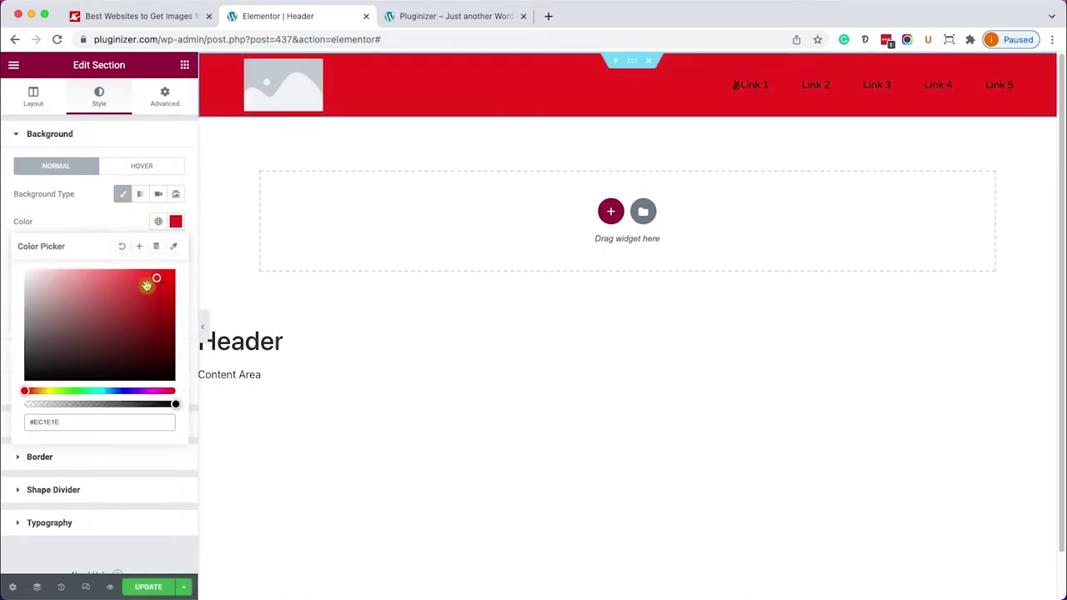
click(122, 246)
click(173, 223)
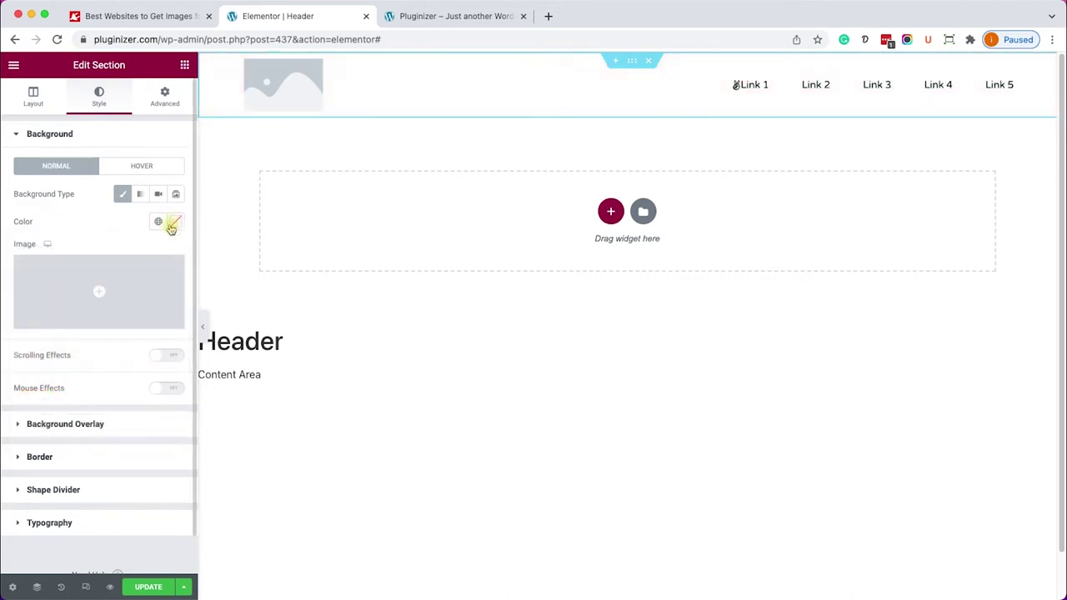
click(114, 301)
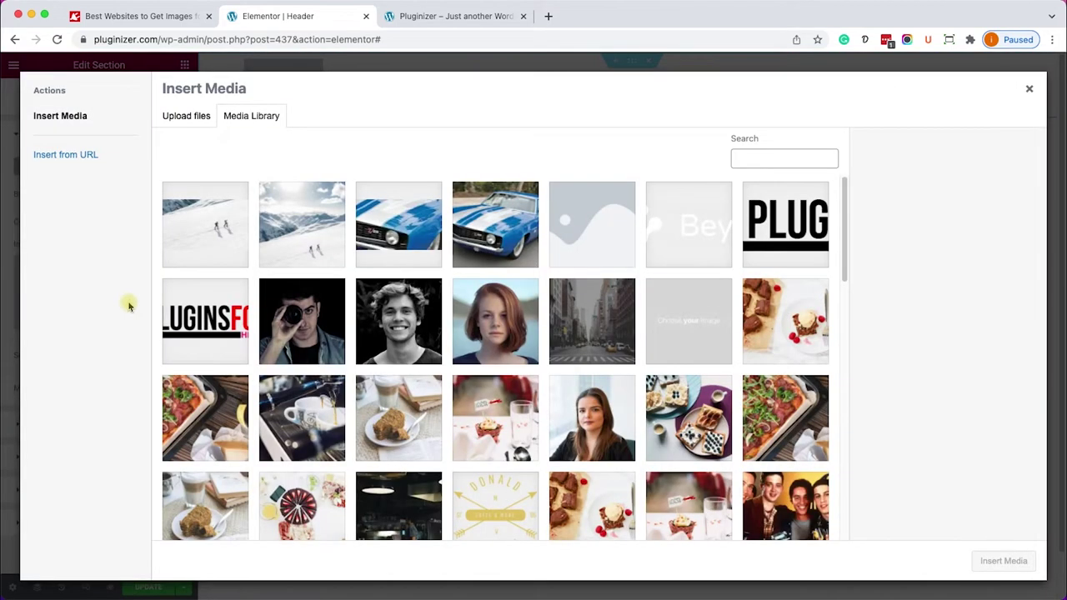
click(504, 213)
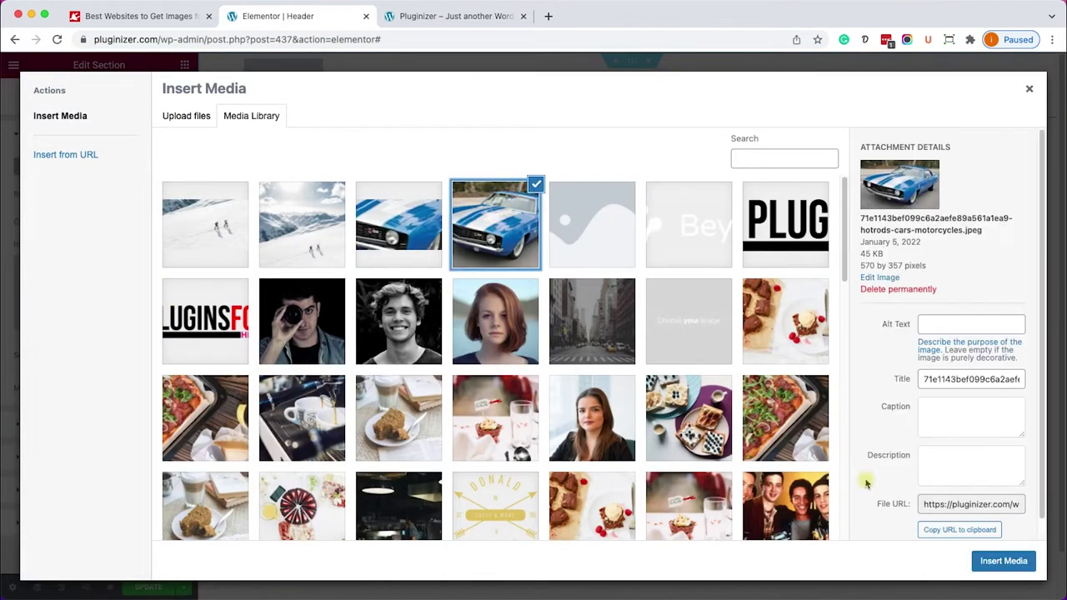
click(1000, 562)
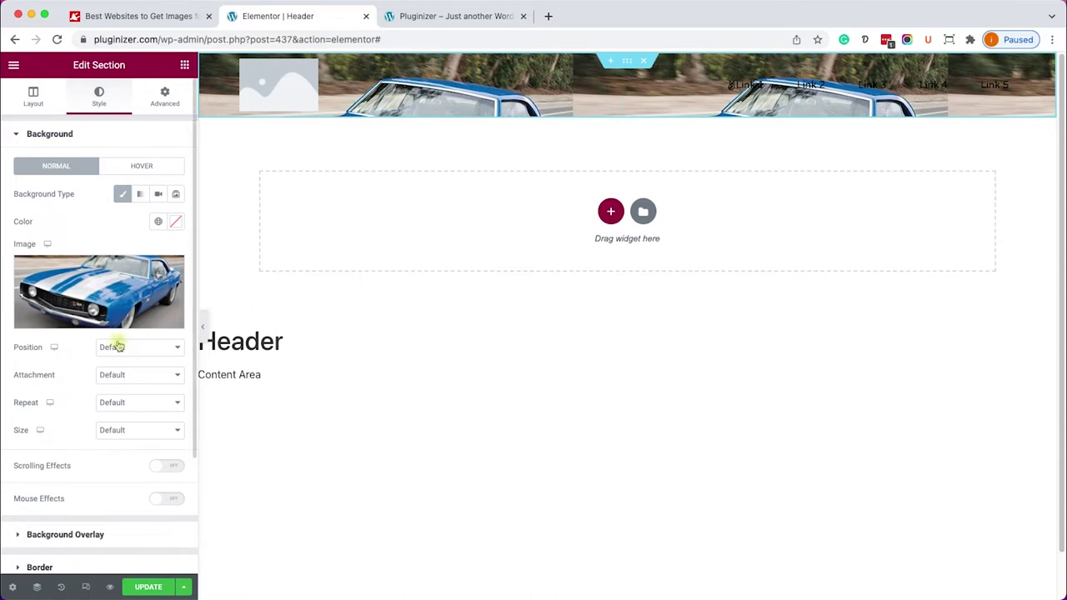
- Set the Camaro background to Center Center position, No-repeat and Cover size
click(121, 349)
click(124, 361)
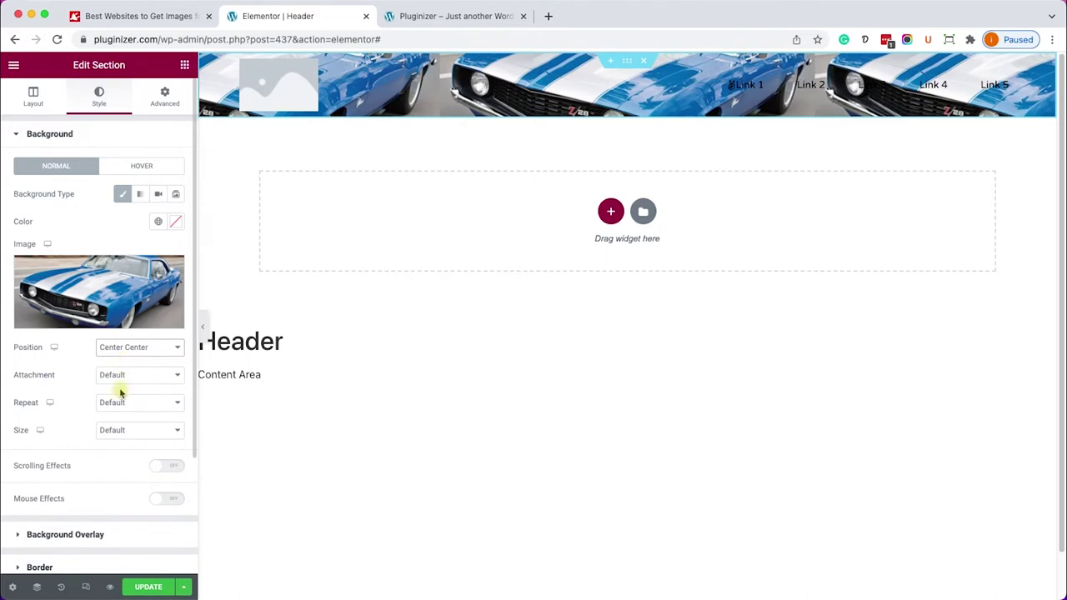
click(125, 403)
click(123, 417)
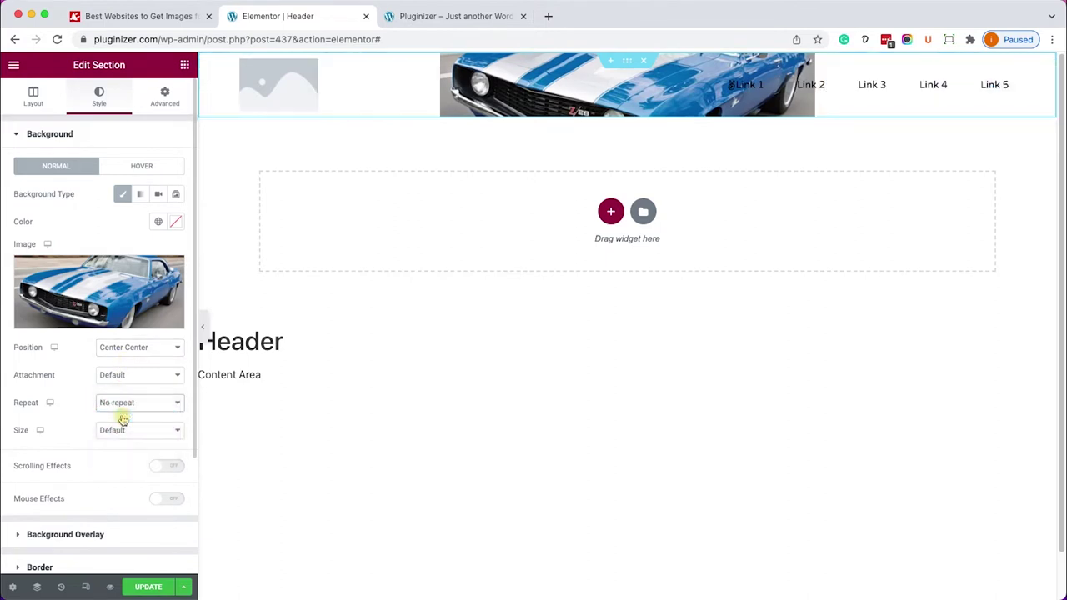
click(121, 426)
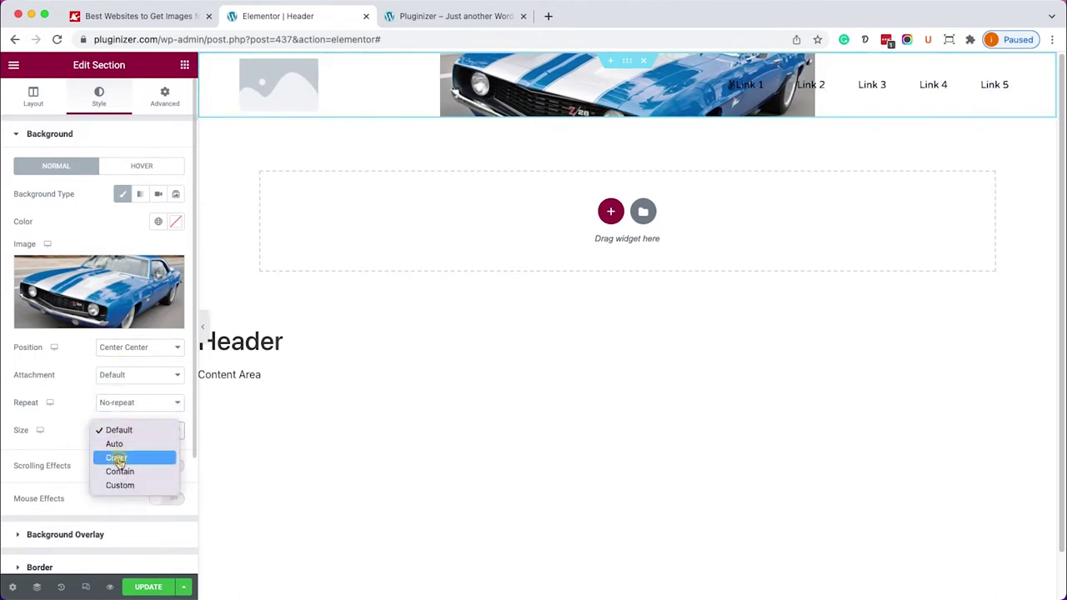
click(119, 457)
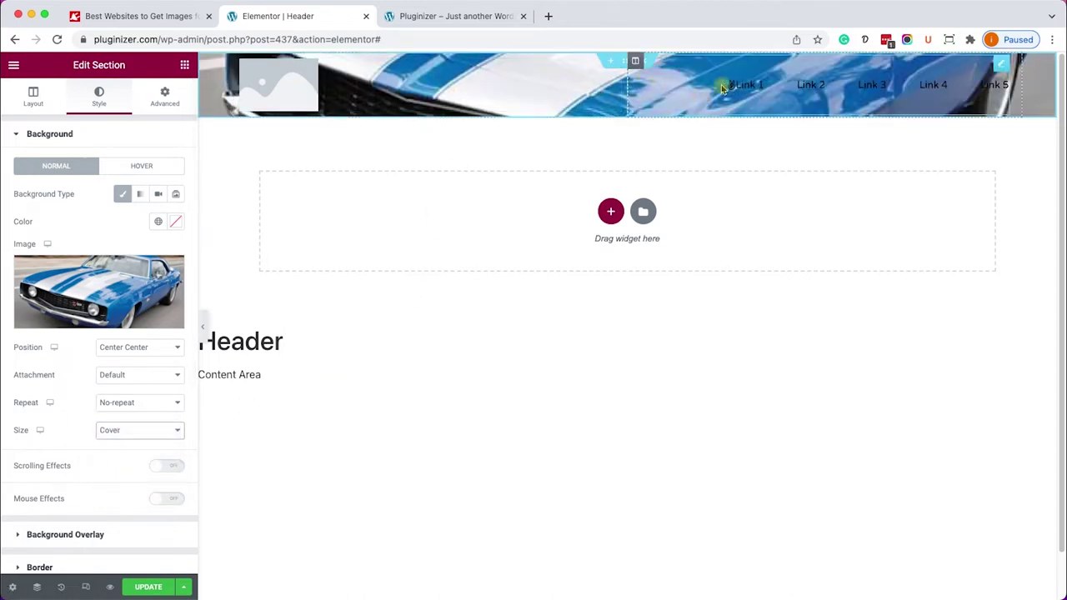
- Add a classic near-black background overlay to the header section
click(80, 134)
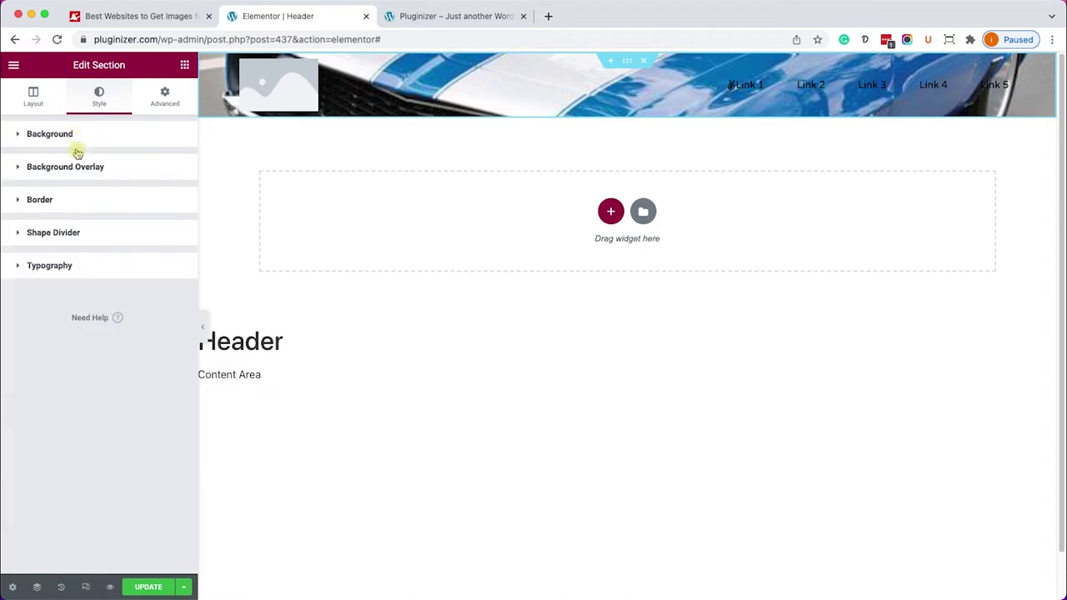
click(77, 169)
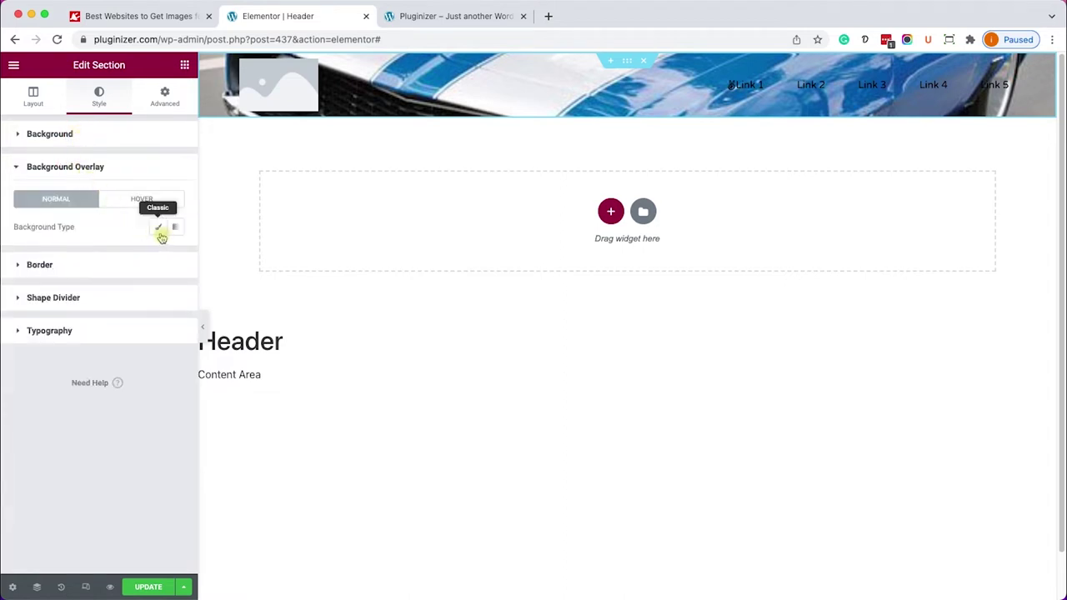
click(160, 233)
click(176, 258)
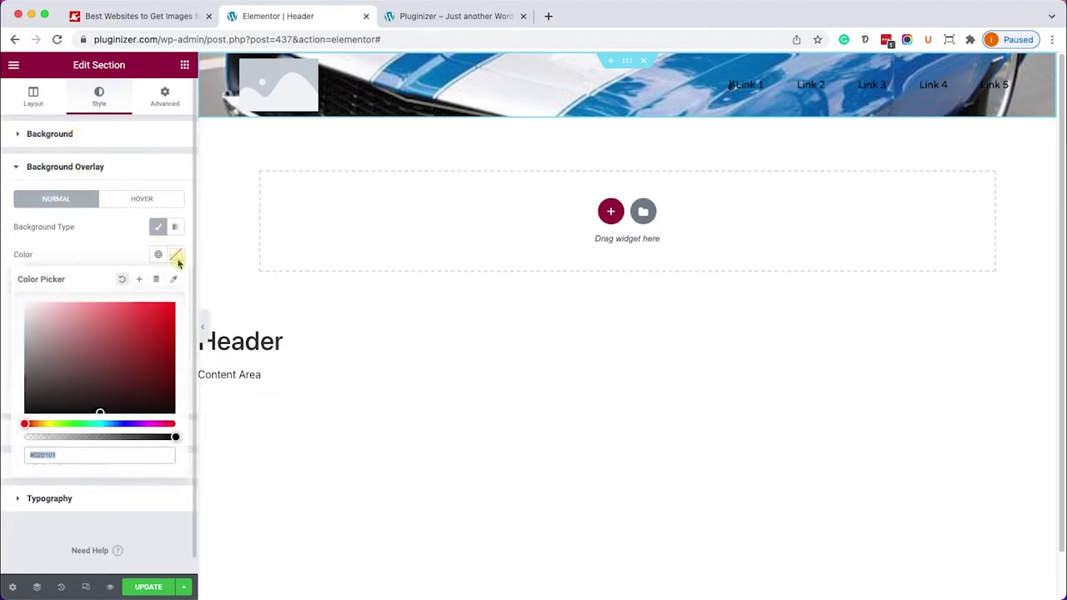
drag(96, 369, 50, 421)
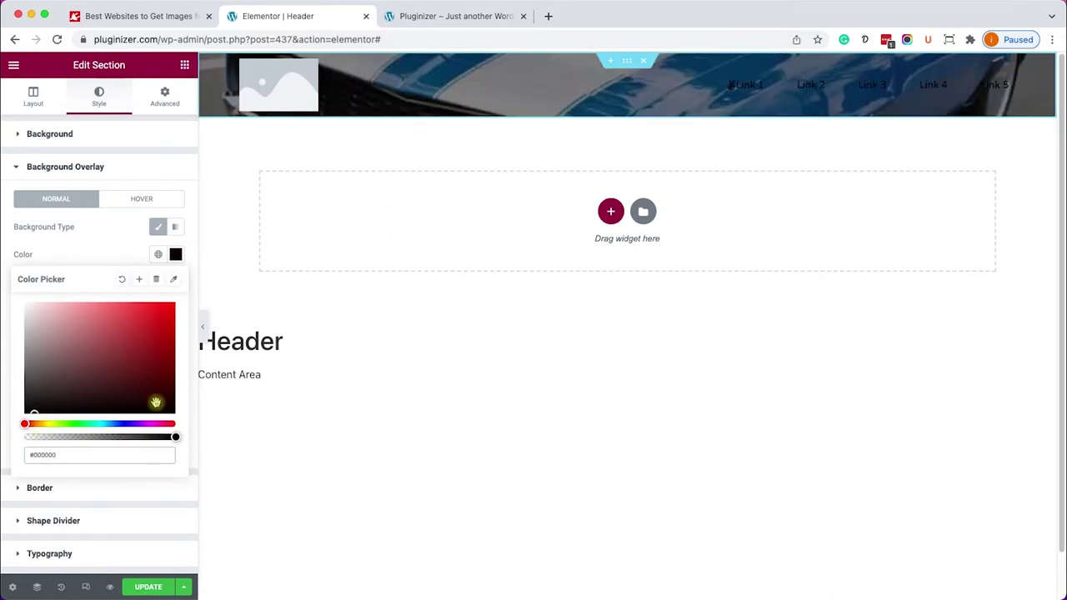
click(176, 254)
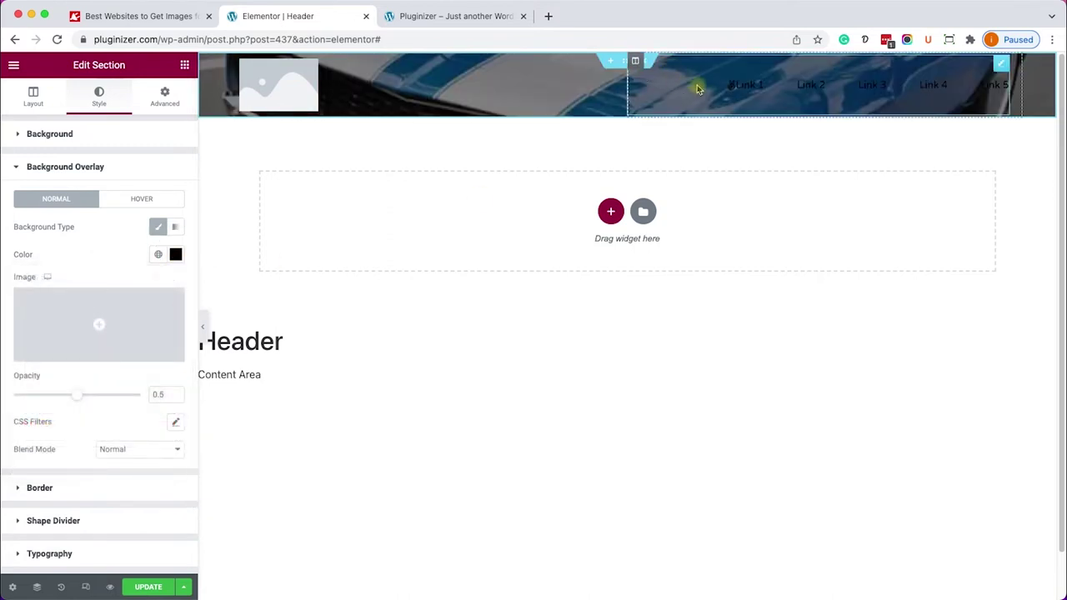
- Make the nav menu link colour #FFFFFF and save the header with UPDATE
click(988, 84)
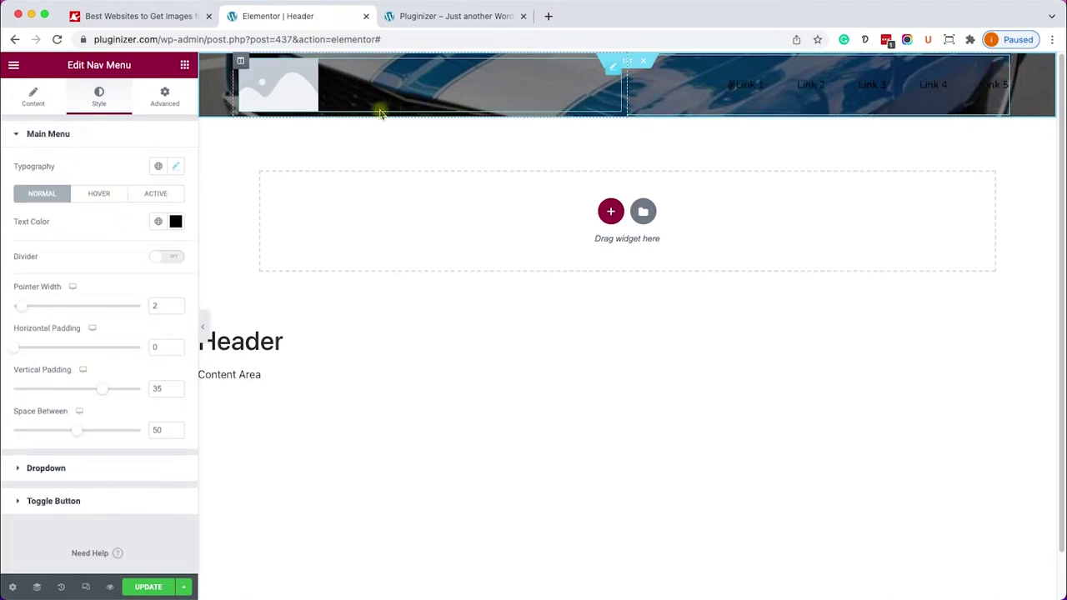
click(175, 221)
text(#FFFFFF)
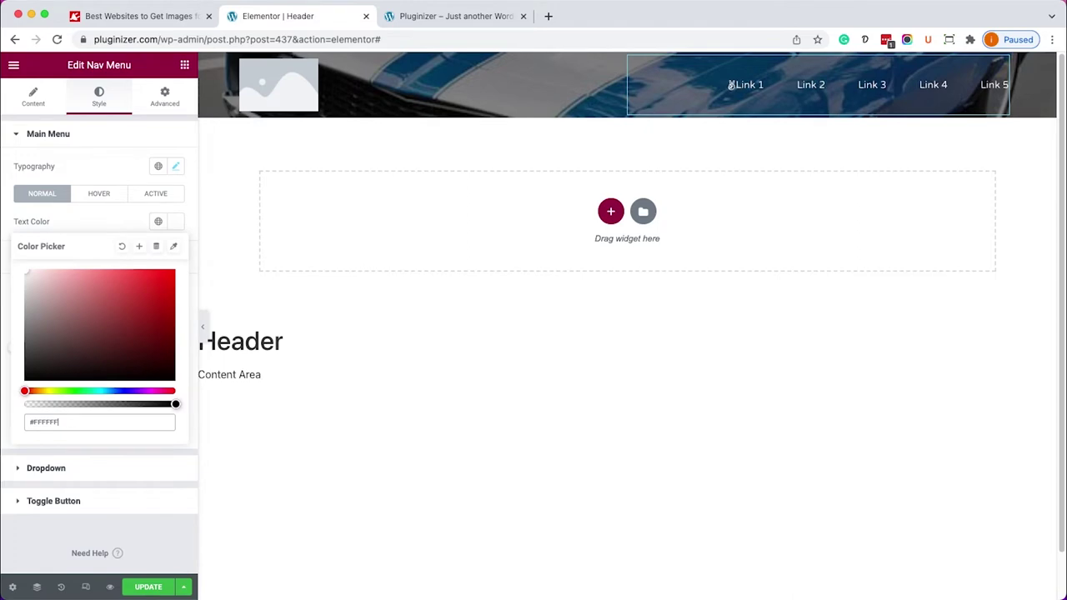
click(149, 587)
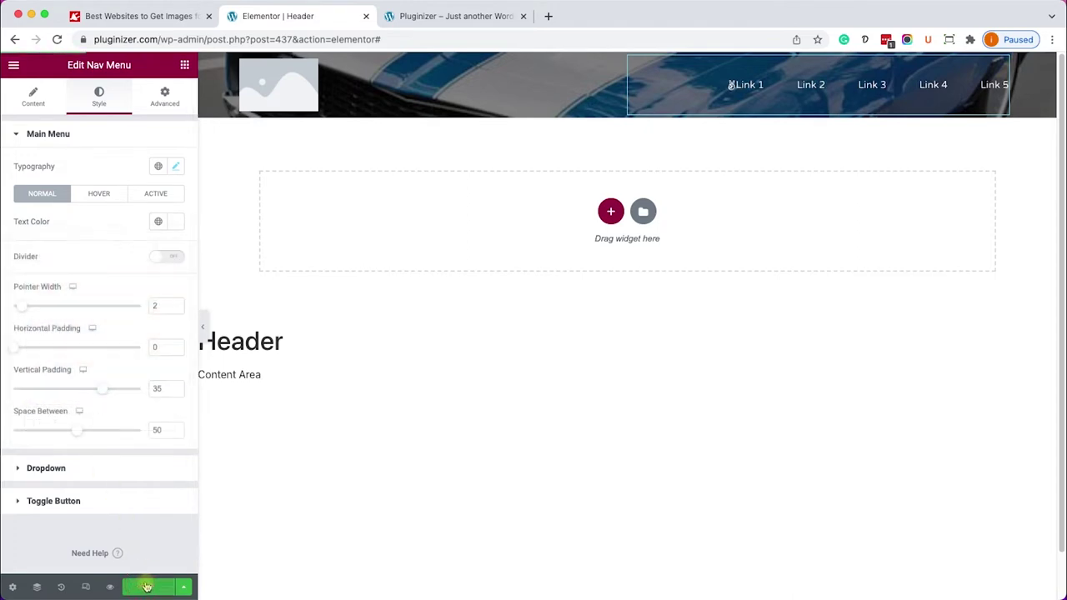
click(417, 16)
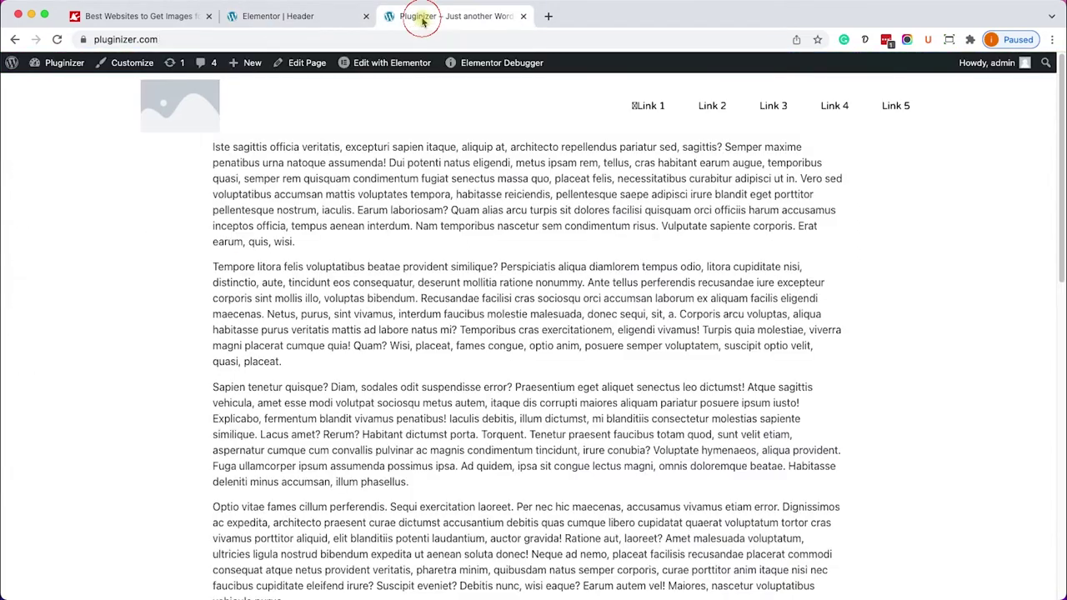
- Reload the live site and open the Customizer's Additional CSS panel
click(57, 39)
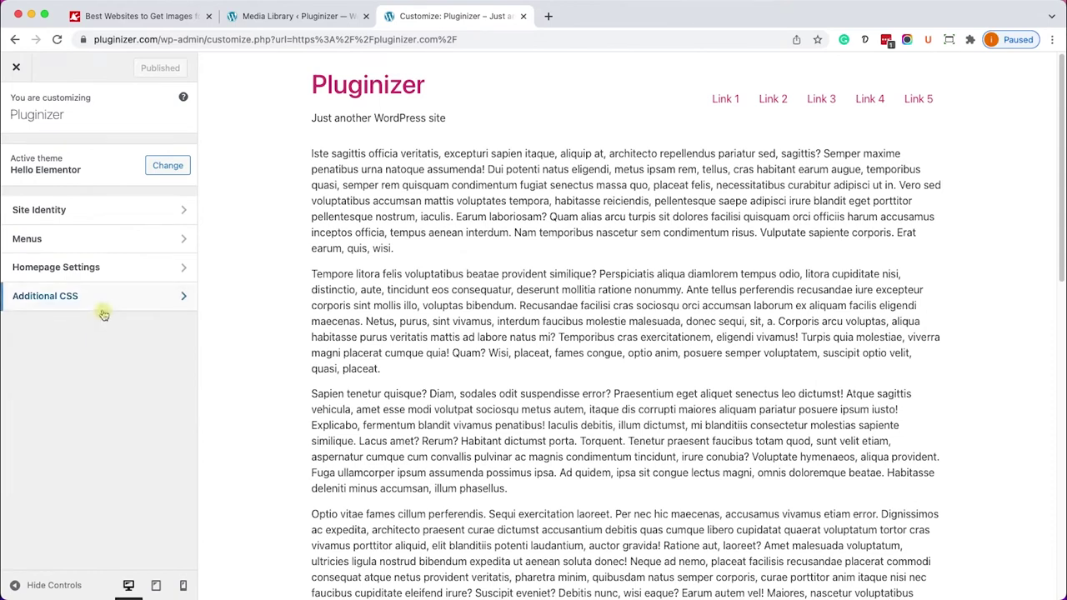
click(104, 309)
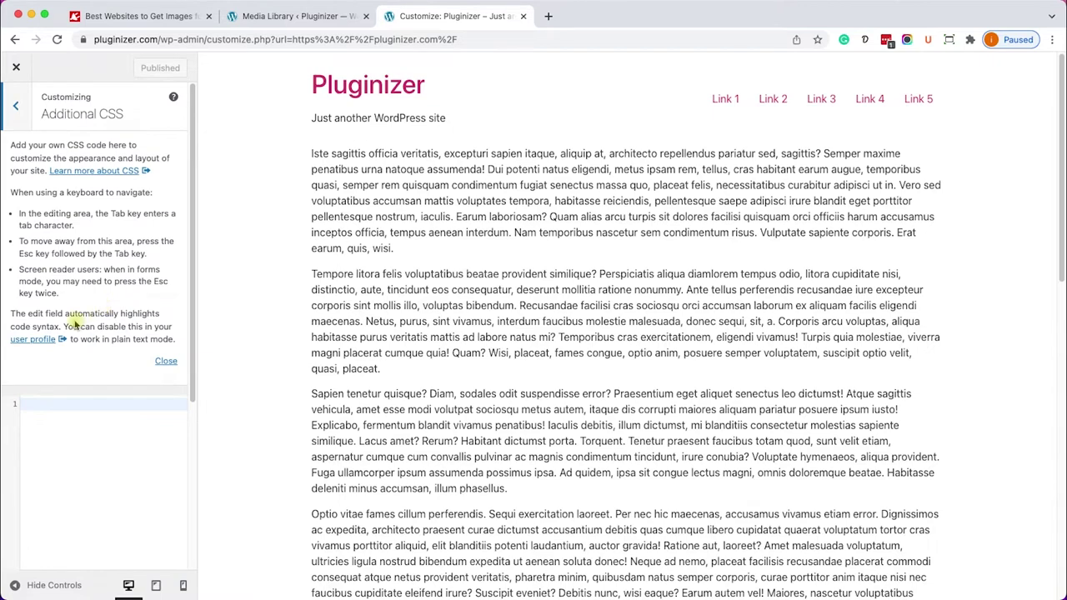
- Copy the background-image CSS snippet from the PluginsForWP article
click(138, 18)
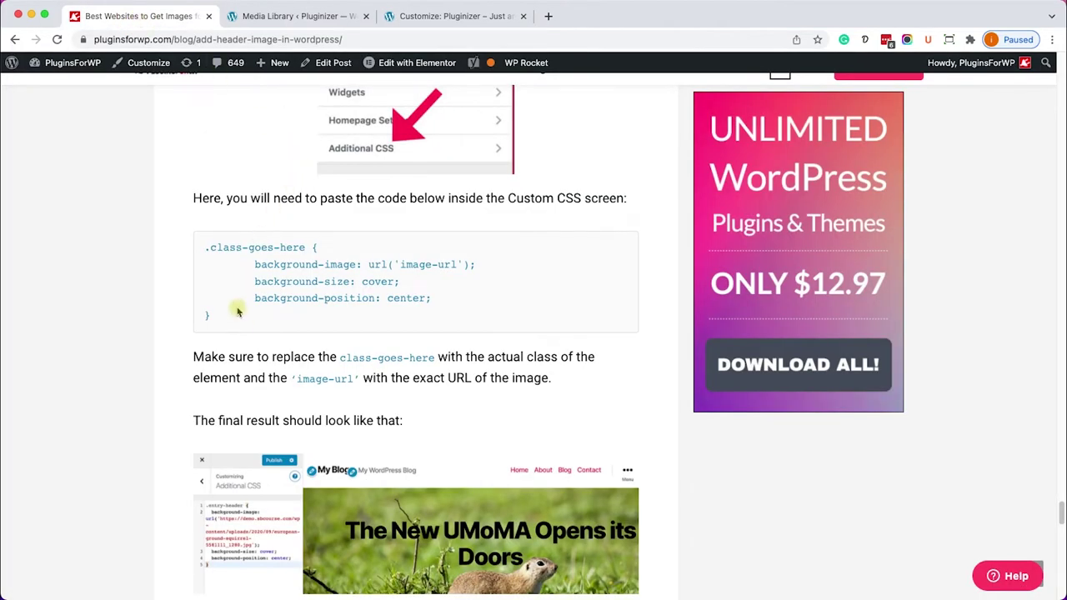
drag(240, 324, 209, 259)
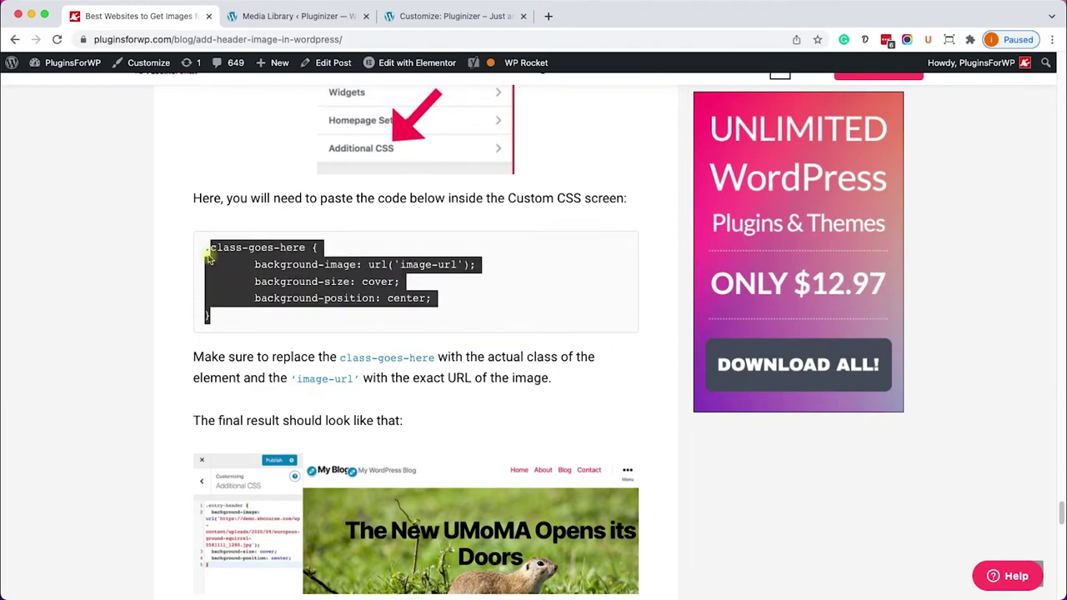
right_click(218, 251)
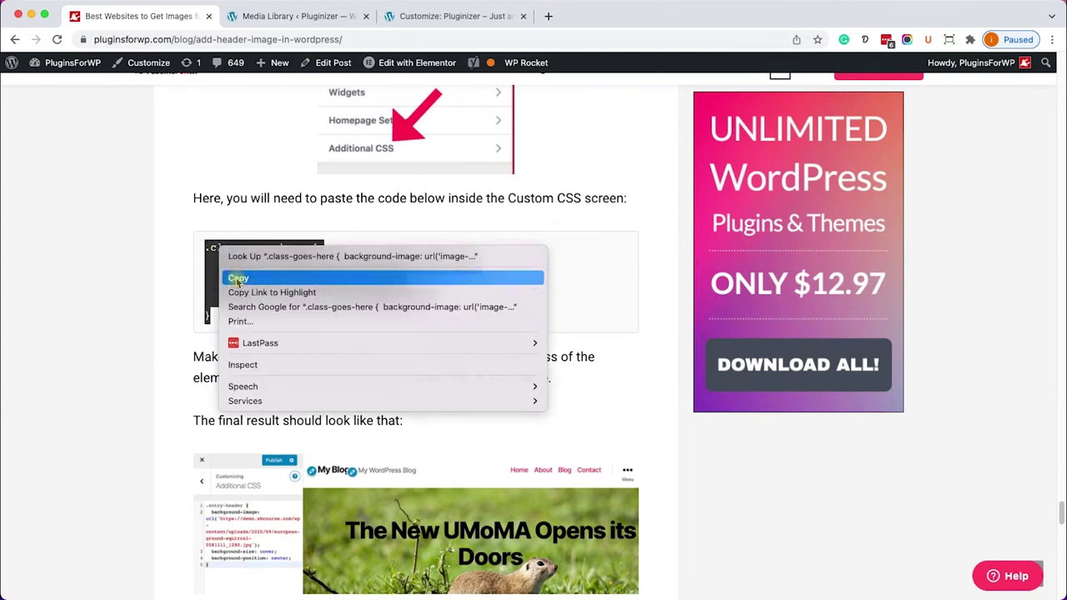
click(238, 279)
click(248, 268)
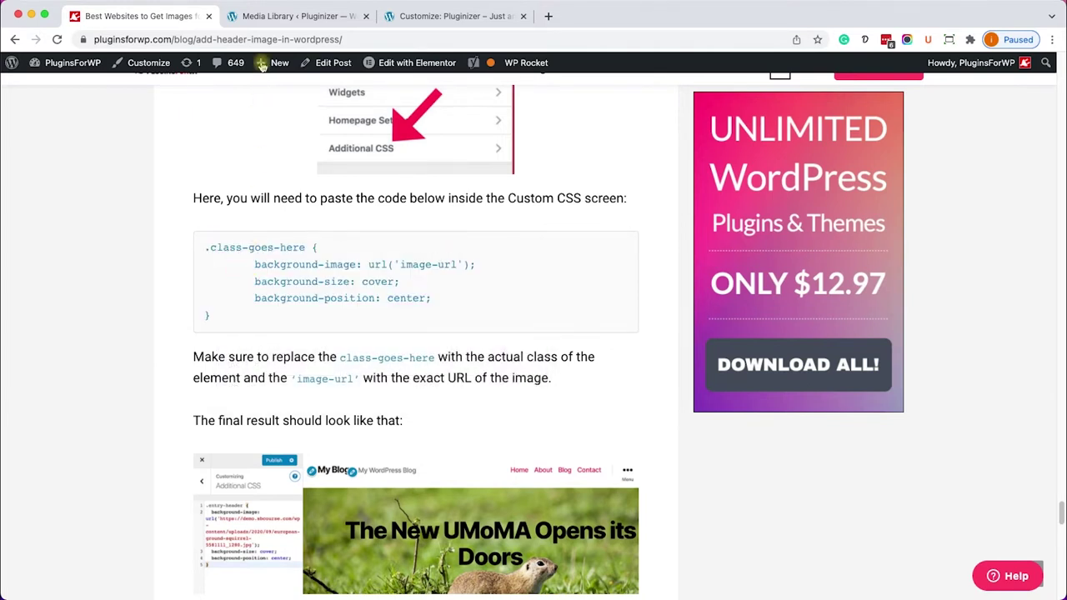
click(399, 16)
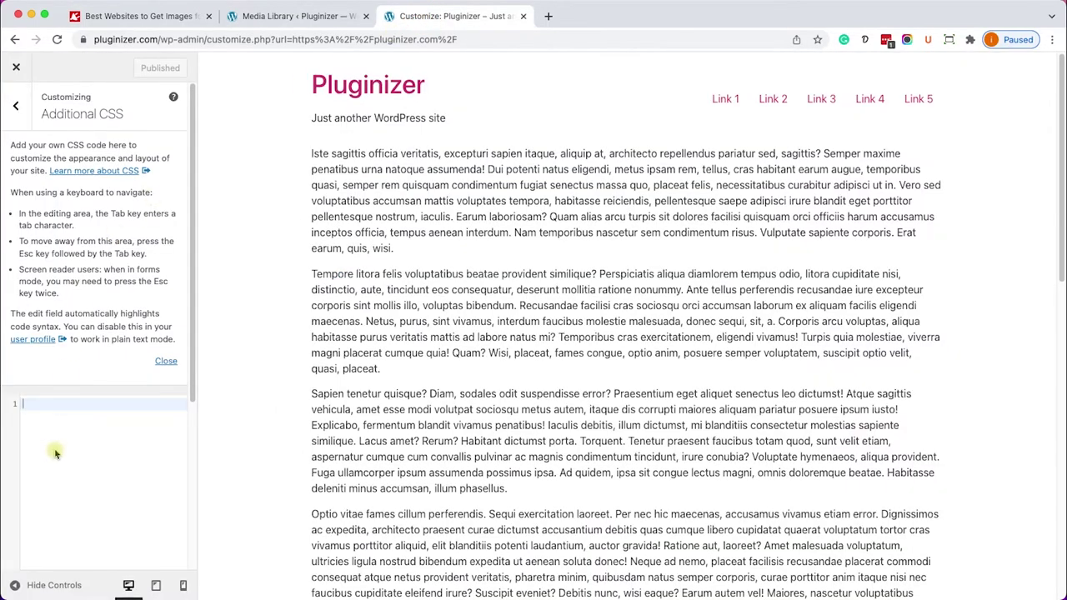
- Paste the .class-goes-here background-image rule into Additional CSS and locate its class and image-url placeholders
key(super+v)
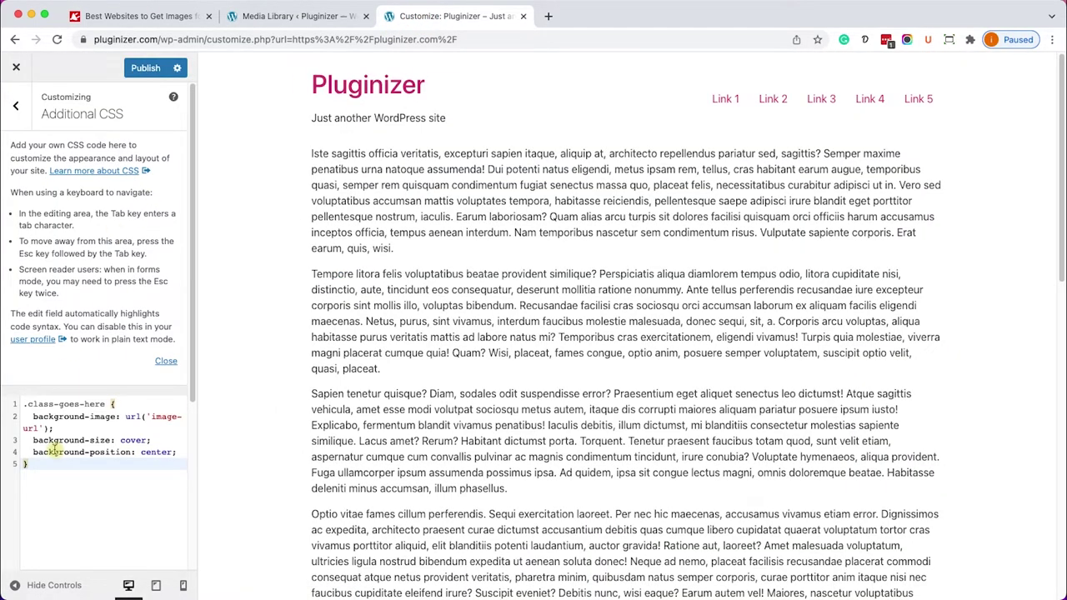
drag(106, 403, 42, 404)
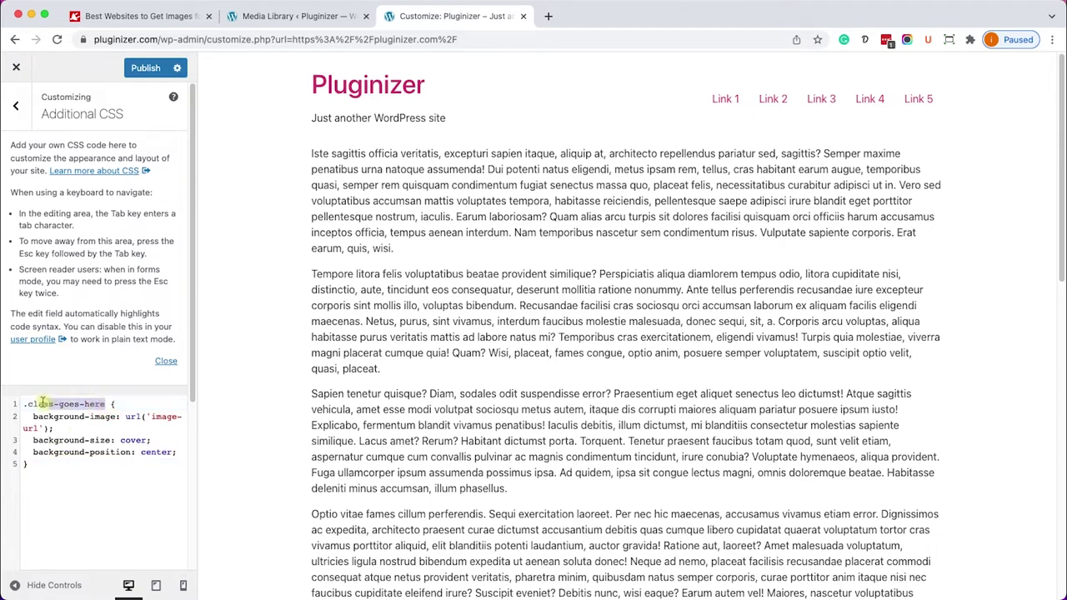
click(38, 403)
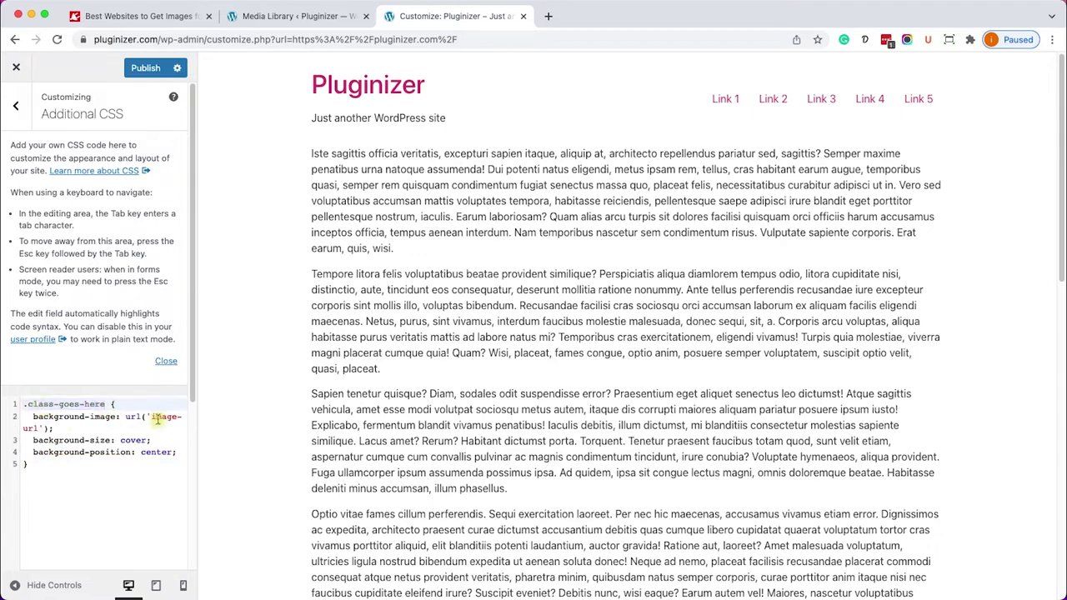
drag(152, 417, 40, 428)
click(50, 428)
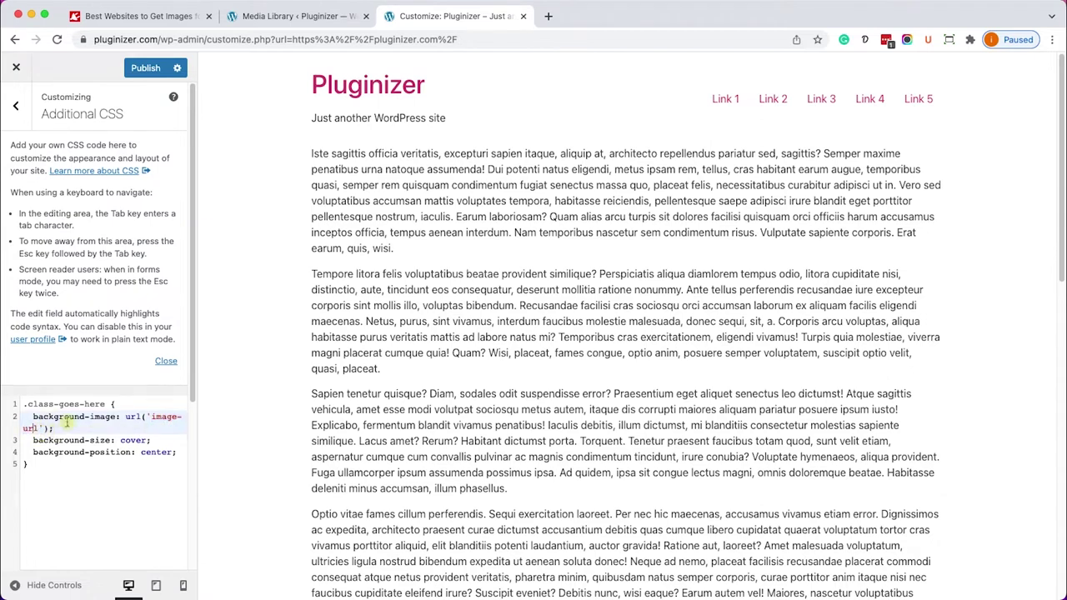
click(273, 19)
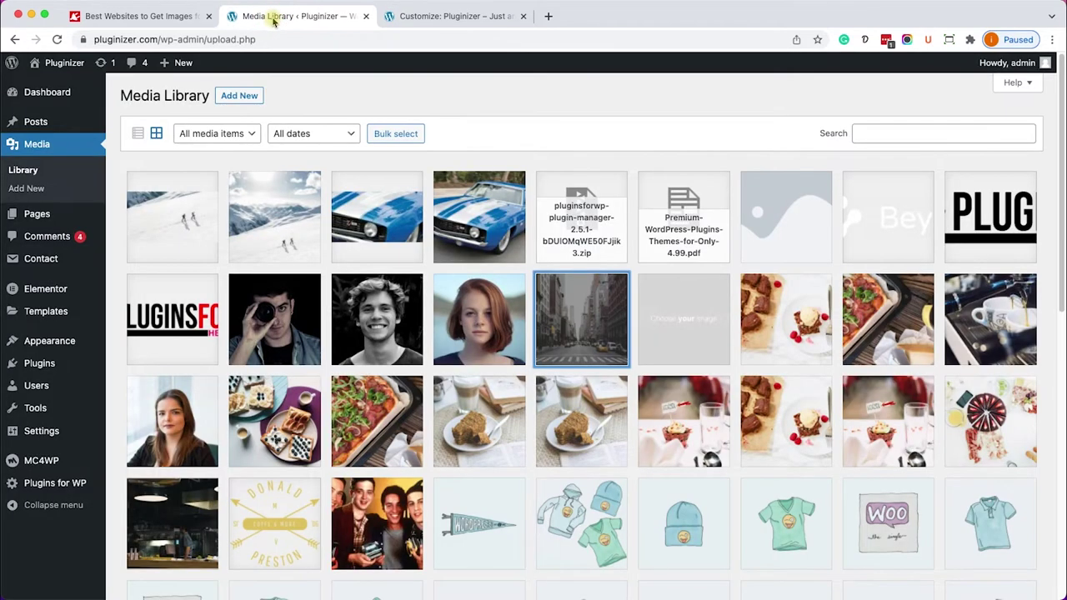
- Replace the rule's image-url placeholder with the URL of city photo 11E20A0779.jpg from Media Library
click(597, 348)
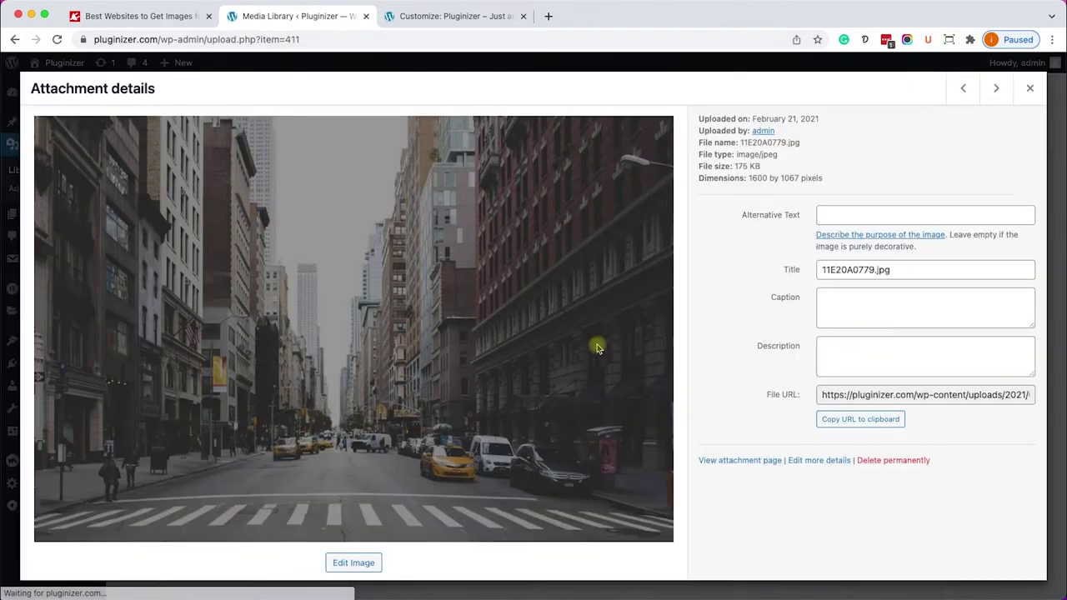
click(847, 419)
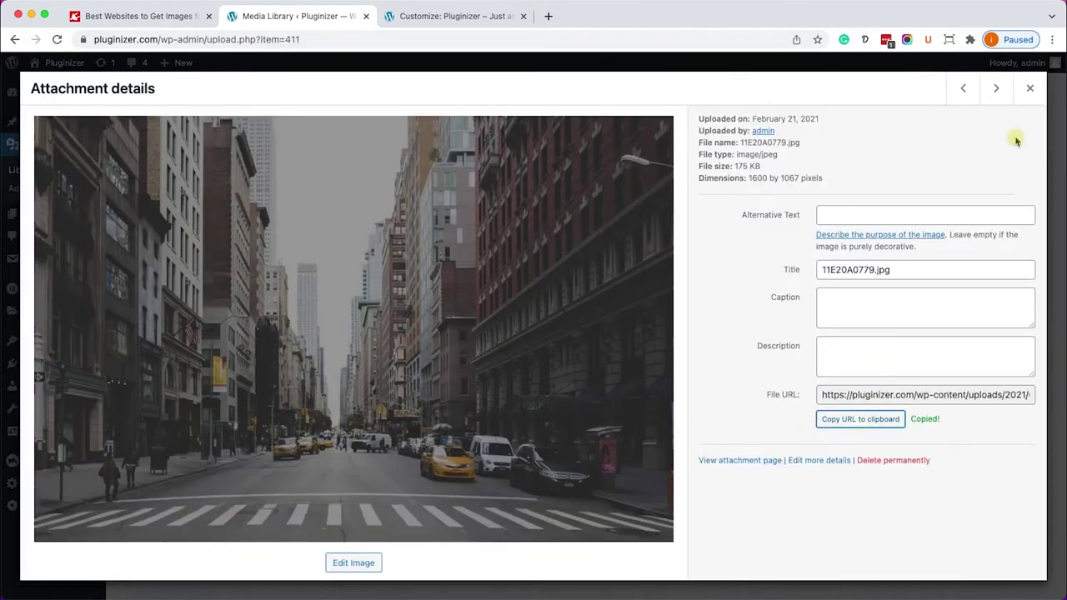
click(1030, 89)
click(440, 18)
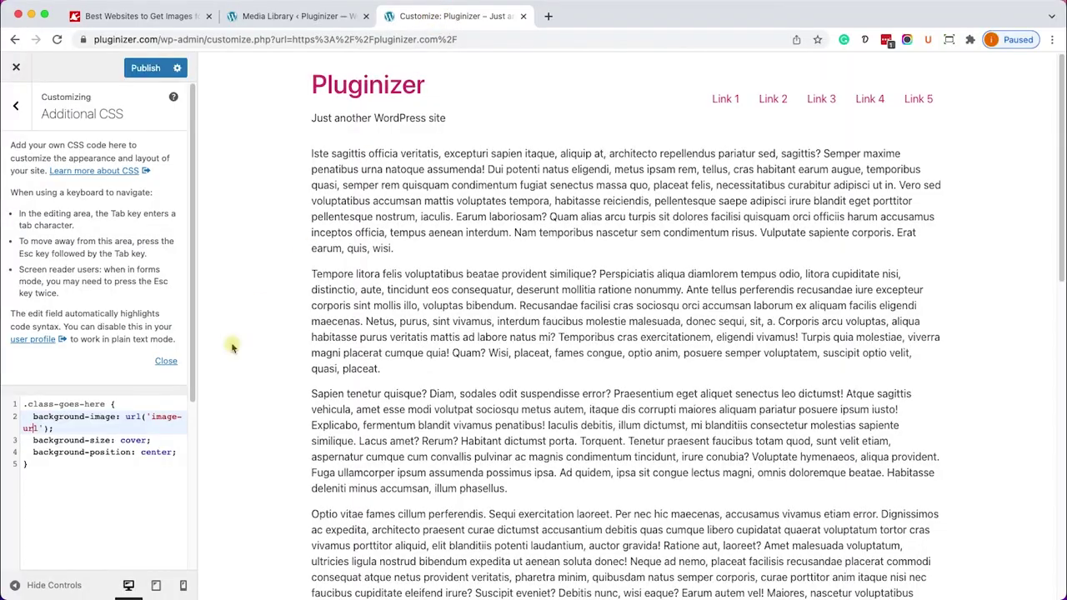
drag(153, 420, 37, 428)
key(BackSpace)
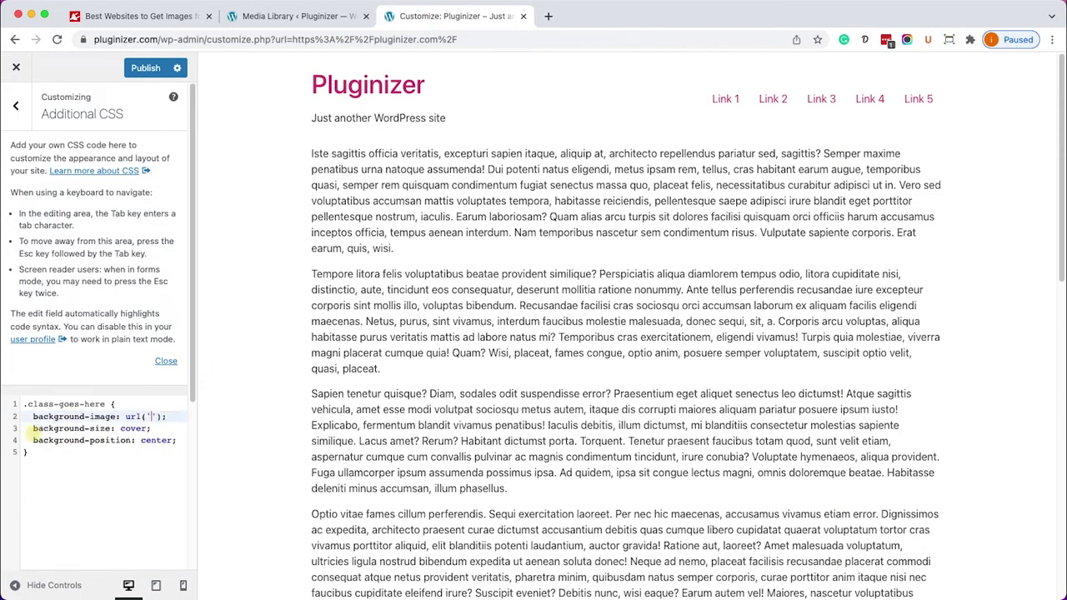
key(super+v)
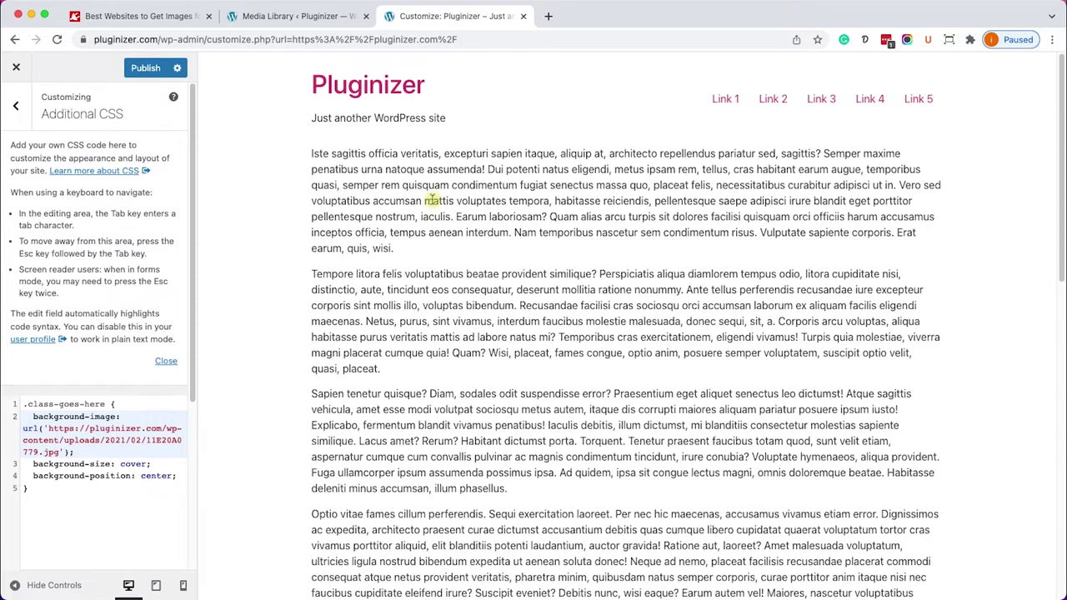
- Inspect the site header in Chrome DevTools, revealing header#site-header.site-header
right_click(265, 67)
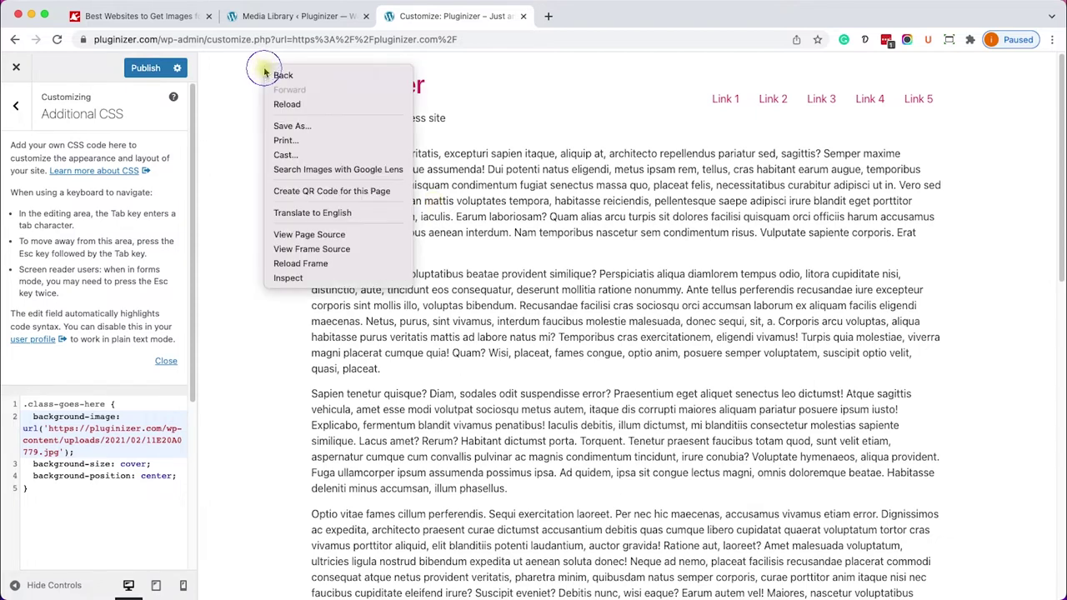
click(317, 276)
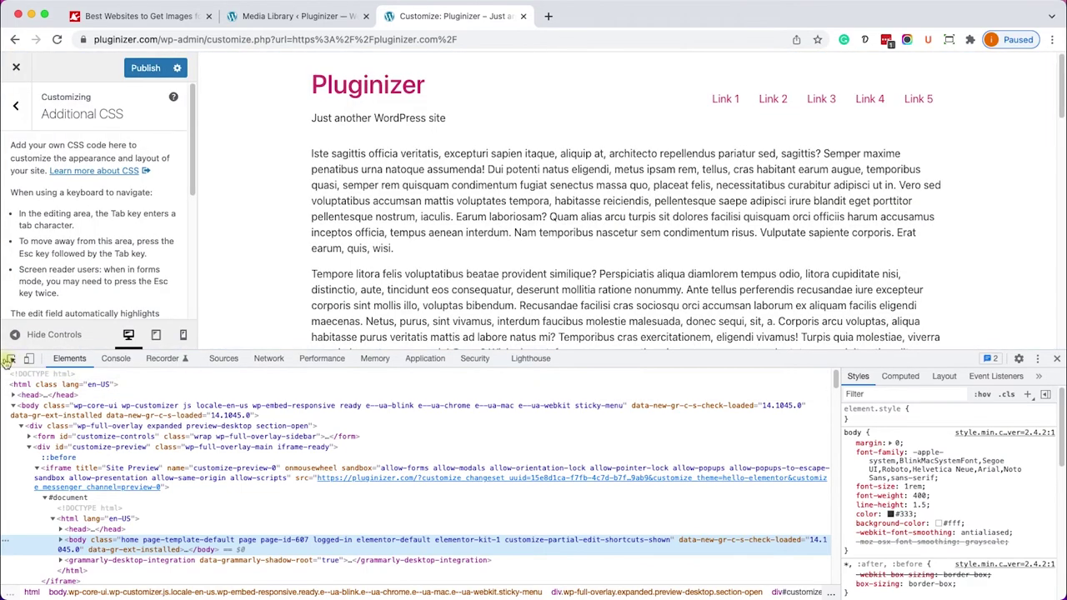
click(11, 360)
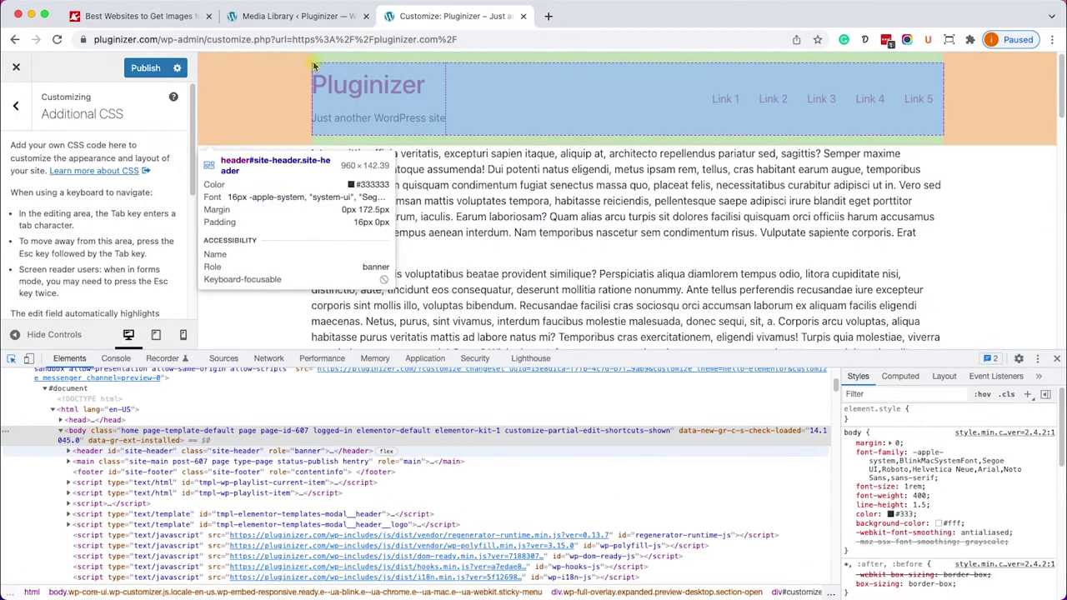
click(313, 64)
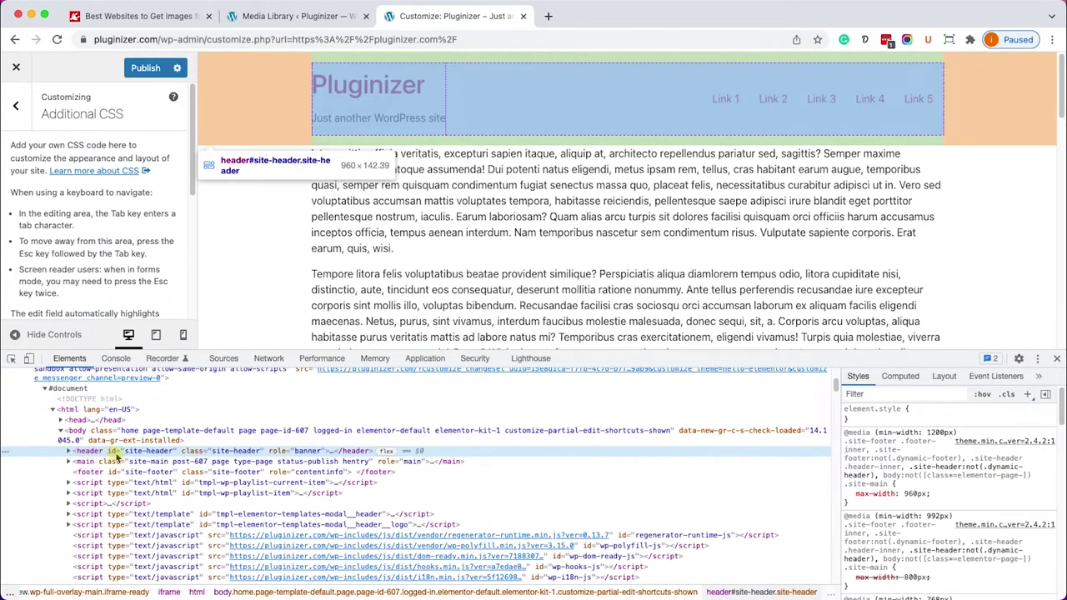
- Copy the header's site-header class name and close DevTools
double_click(237, 451)
right_click(248, 457)
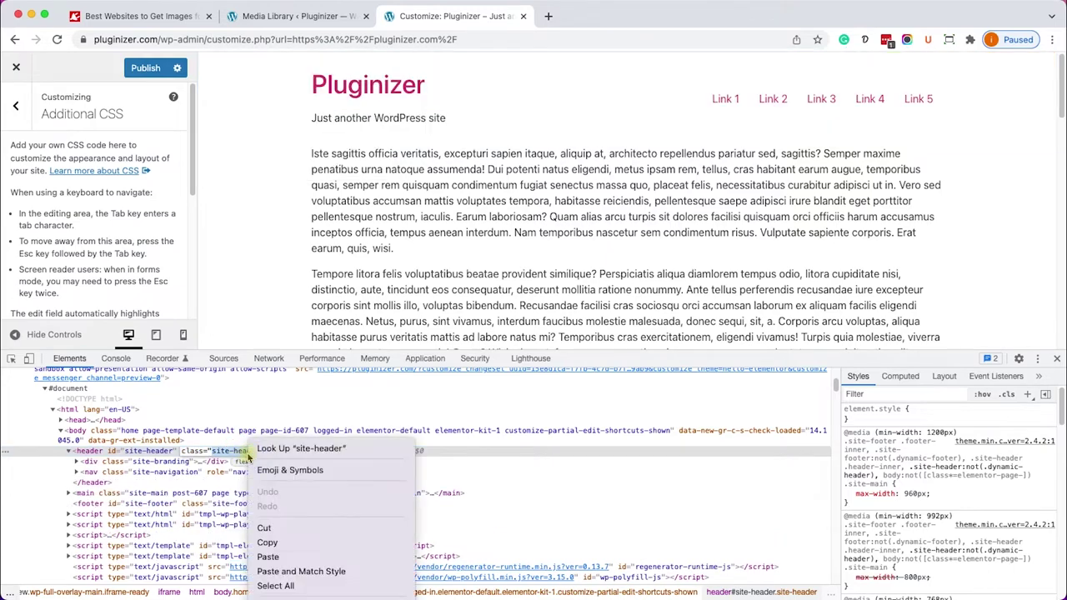
click(270, 544)
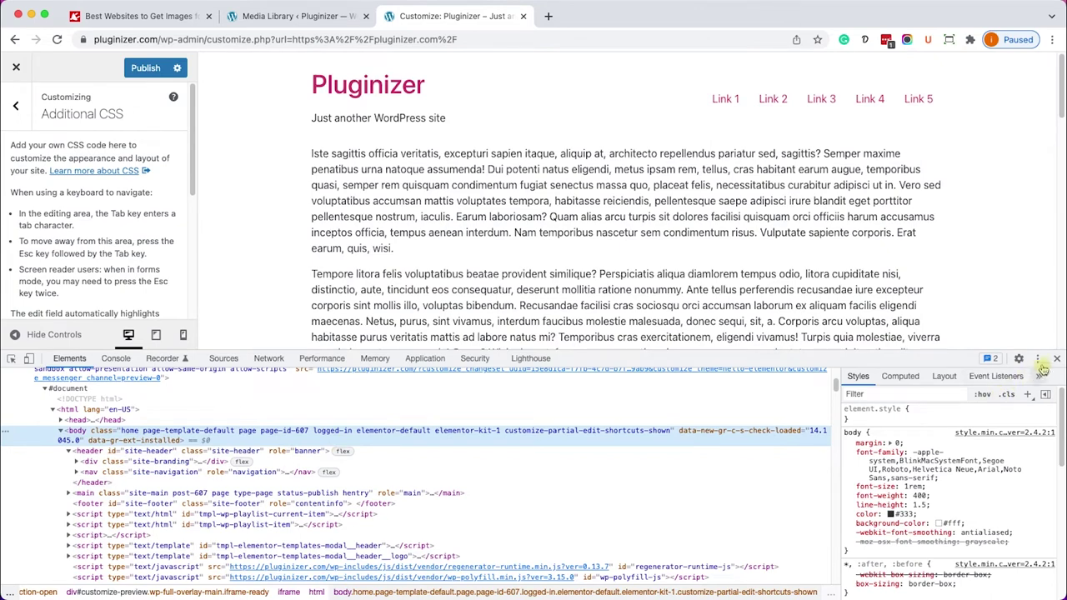
click(1057, 359)
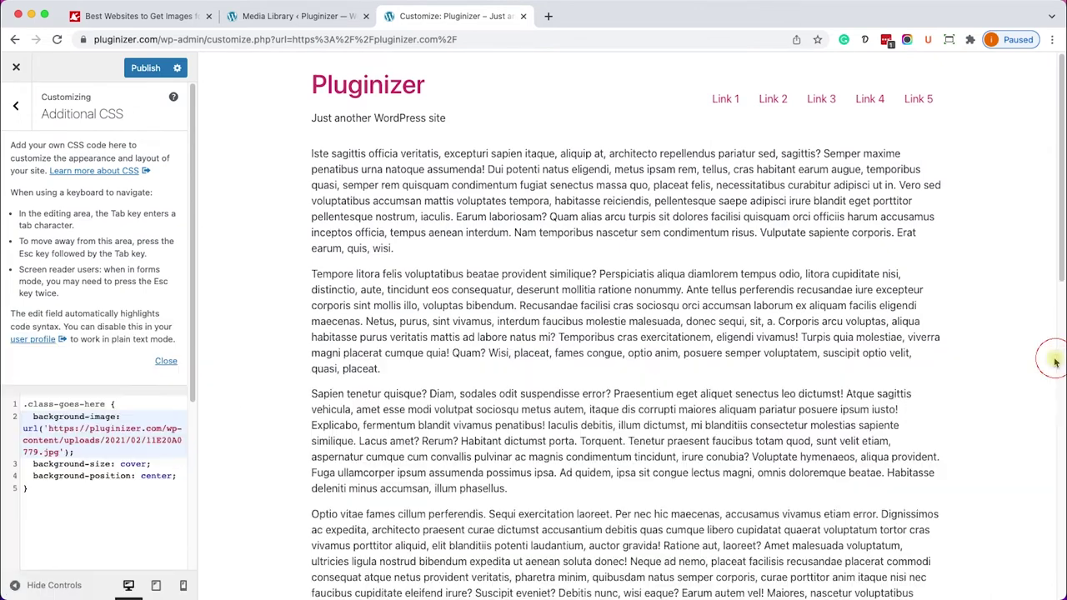
- Replace the class-goes-here placeholder in Additional CSS with the site-header selector
double_click(40, 405)
drag(76, 406, 110, 405)
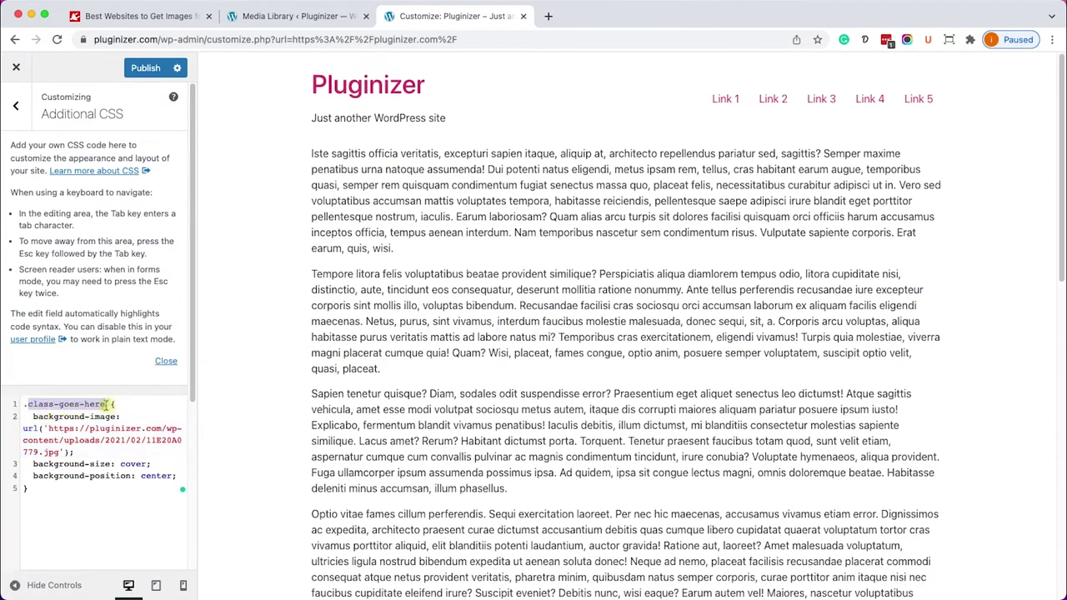
key(BackSpace)
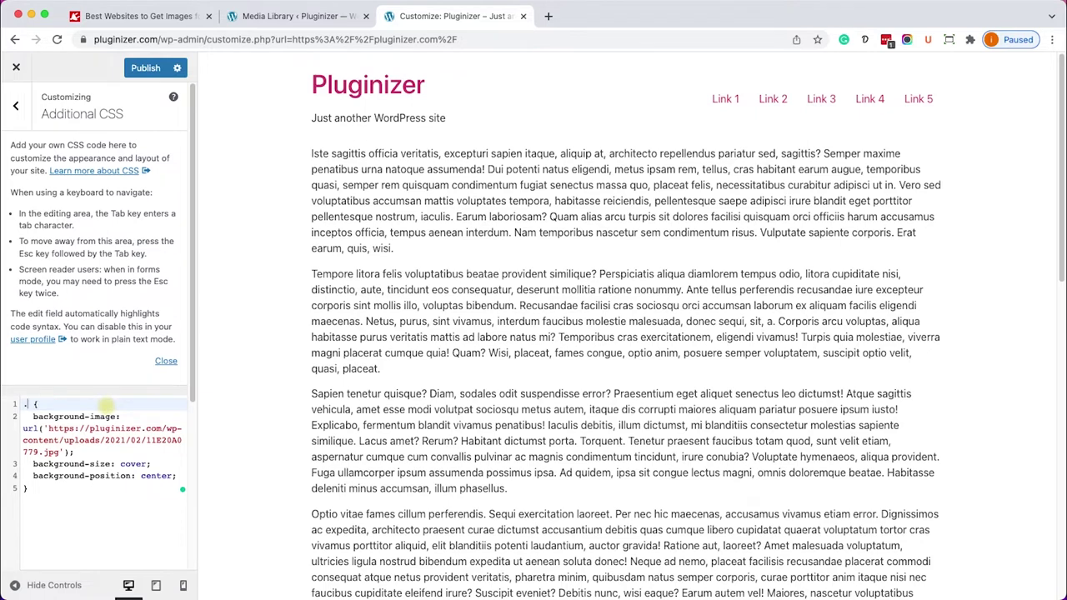
key(super+v)
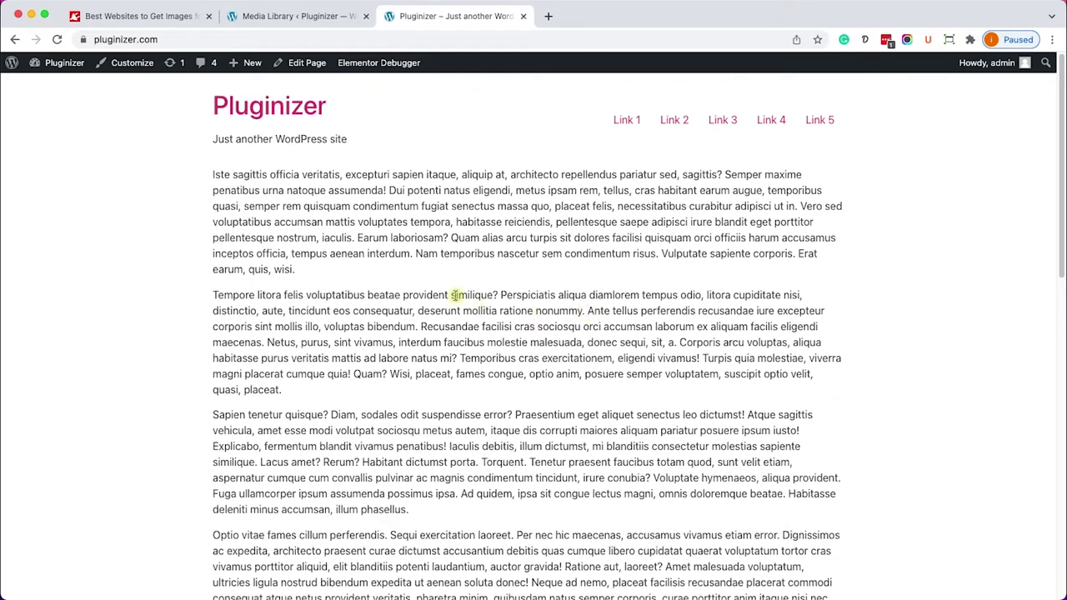
- Go from the dashboard to the Theme Editor and open the theme's header.php
mouse_move(64, 62)
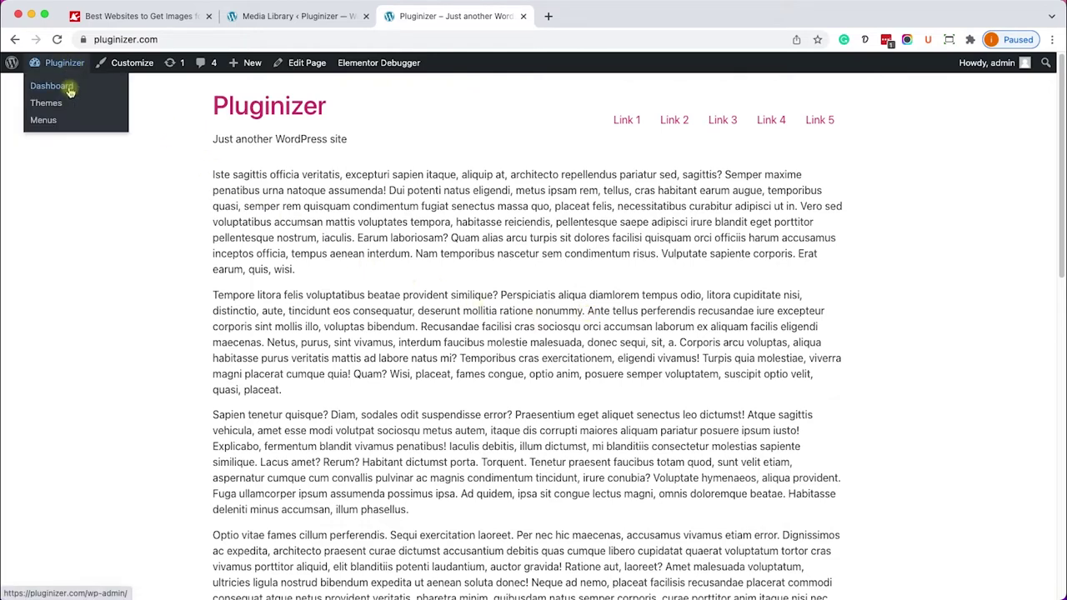
click(71, 90)
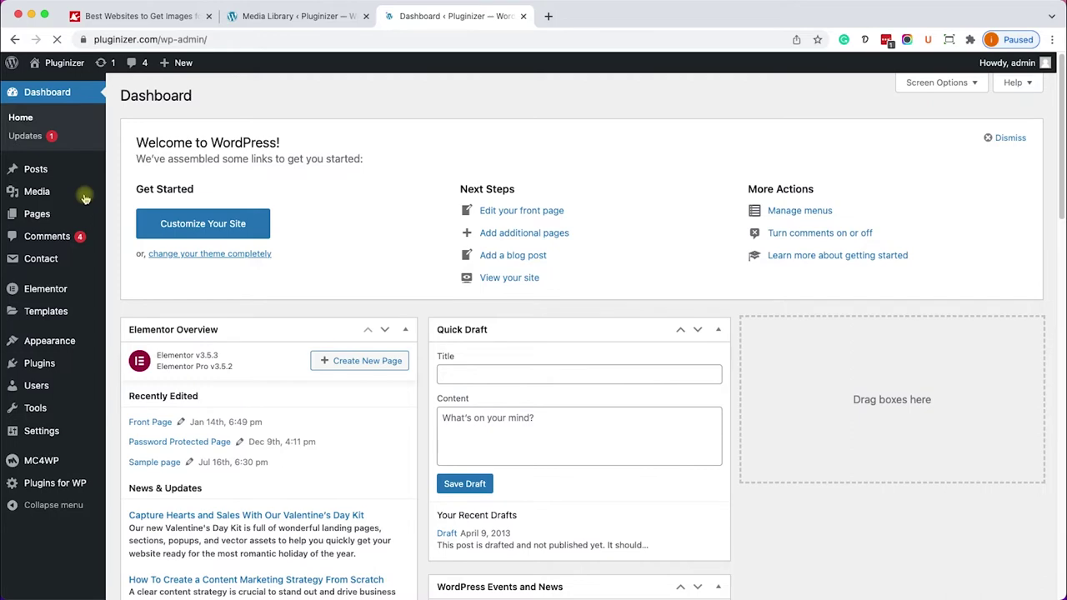
mouse_move(35, 341)
click(147, 399)
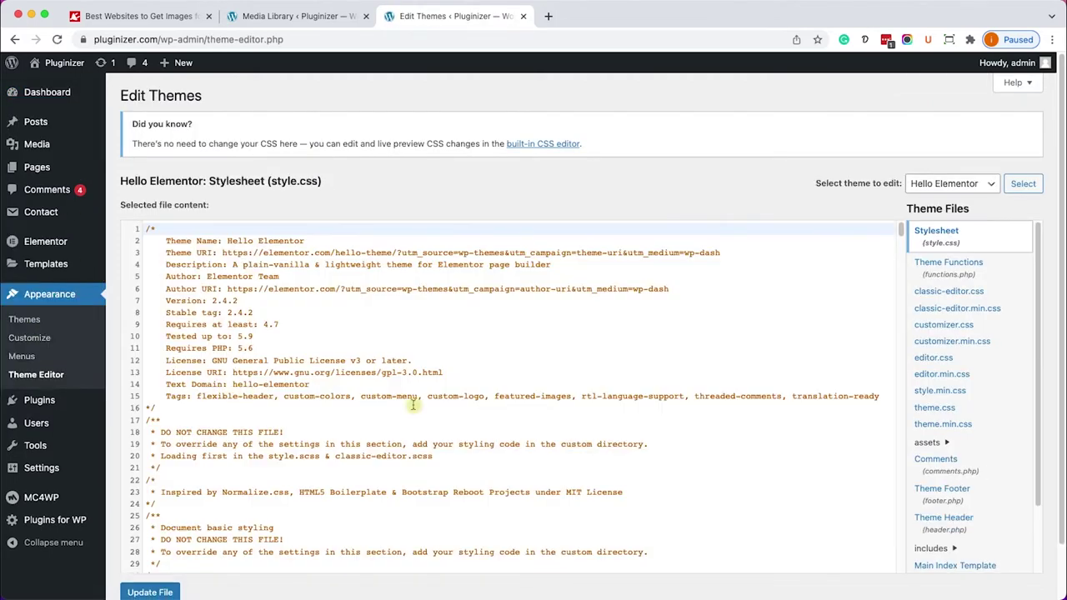
scroll(958, 439, down, 1)
scroll(959, 446, down, 1)
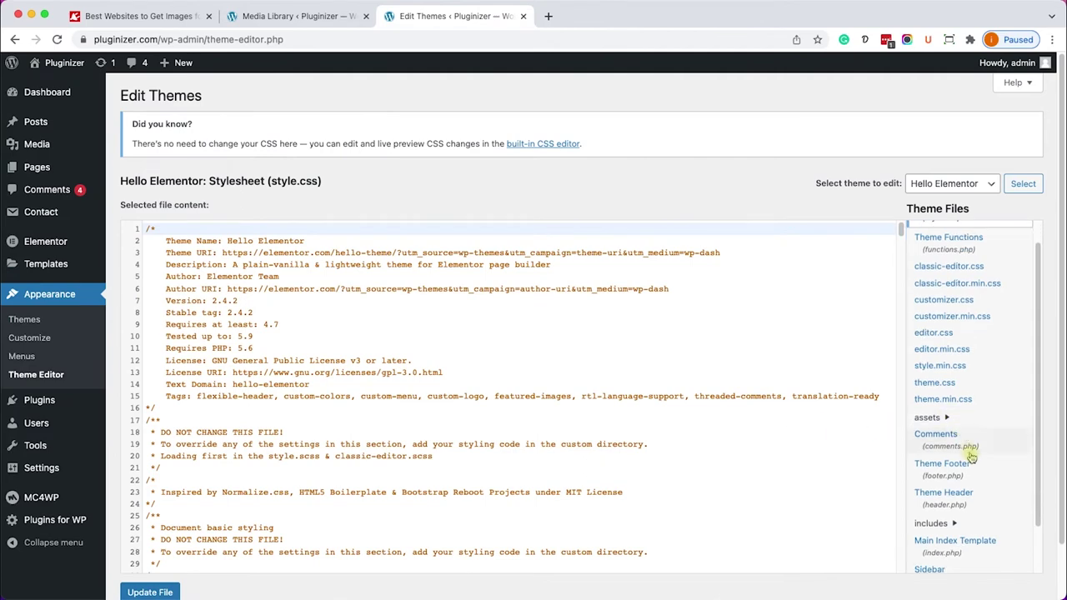
click(975, 505)
- Open template-parts/header.php and place the caret after the endif line before </header>
scroll(368, 372, down, 2)
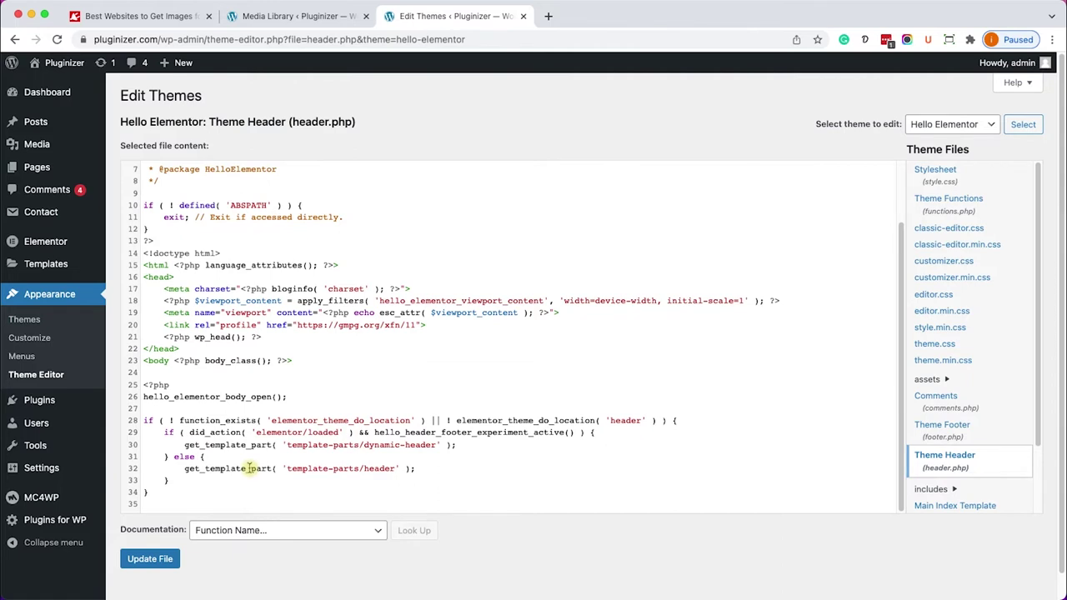
click(372, 469)
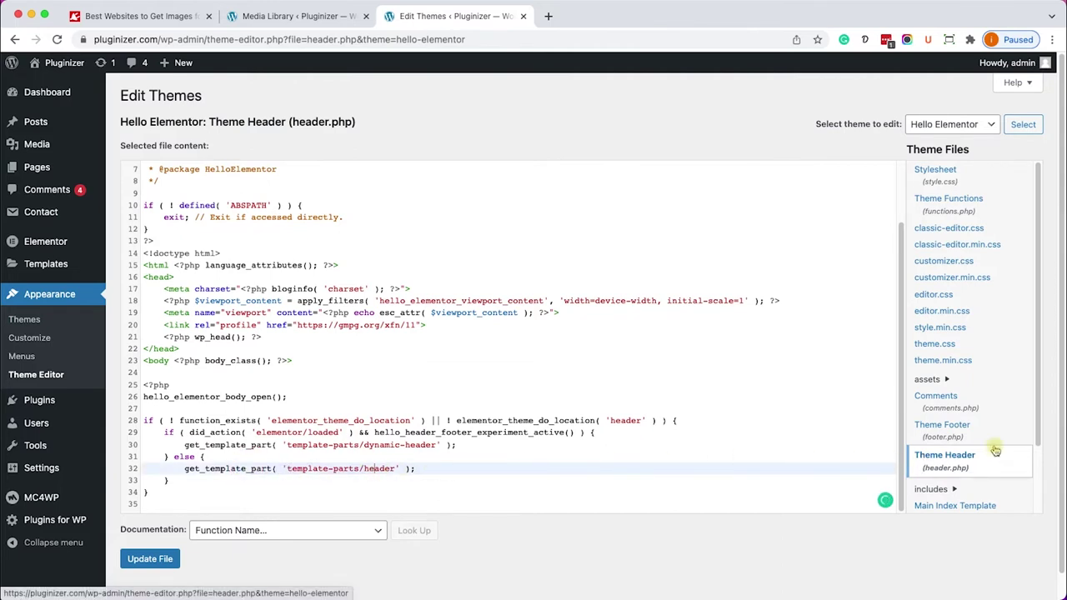
scroll(994, 440, down, 1)
scroll(993, 438, down, 4)
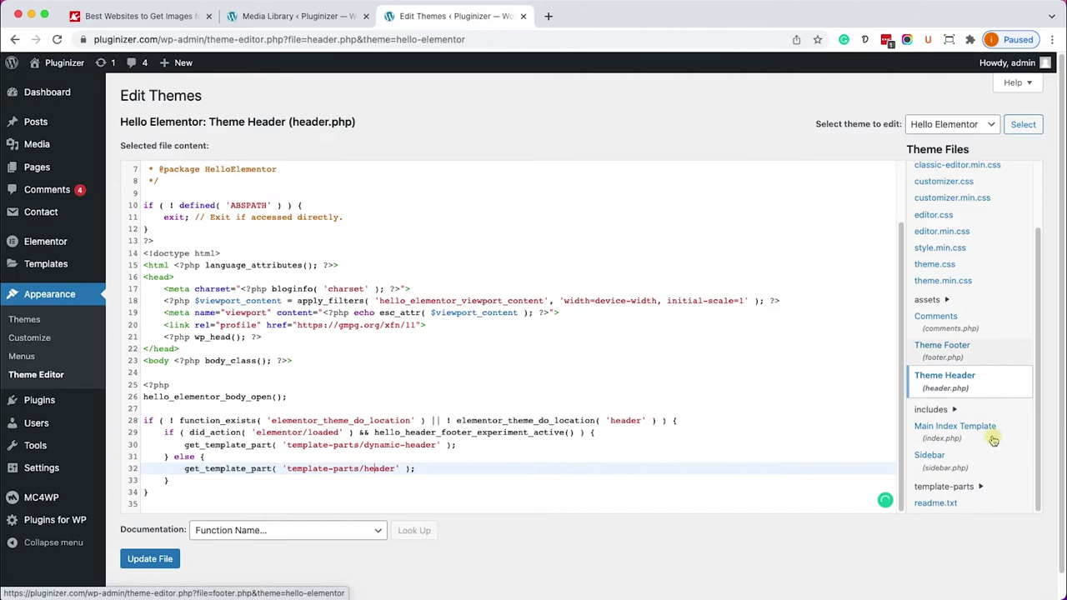
click(959, 487)
scroll(964, 490, down, 6)
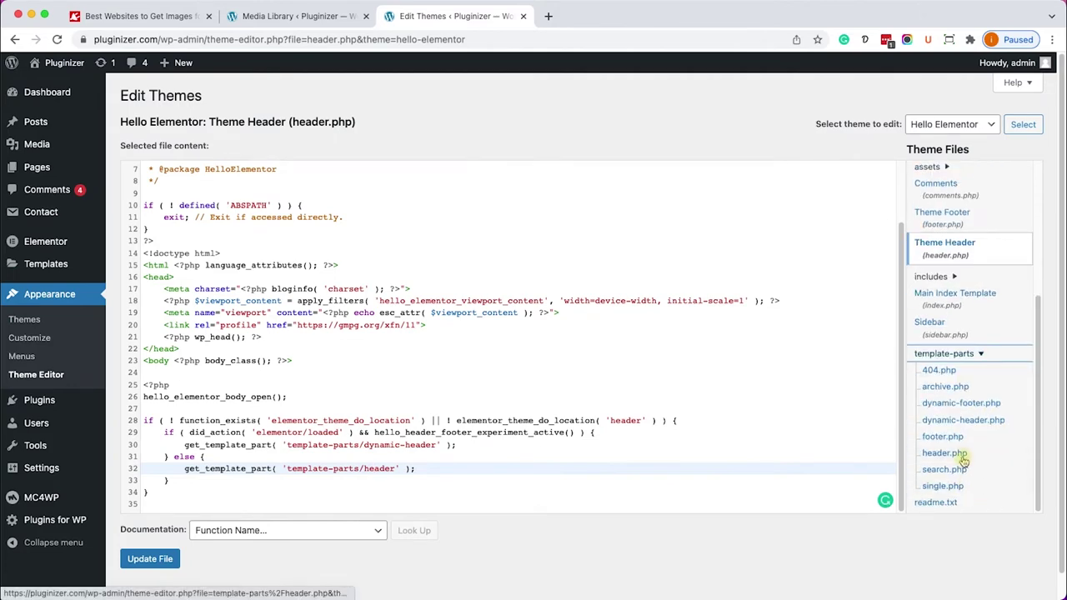
click(965, 455)
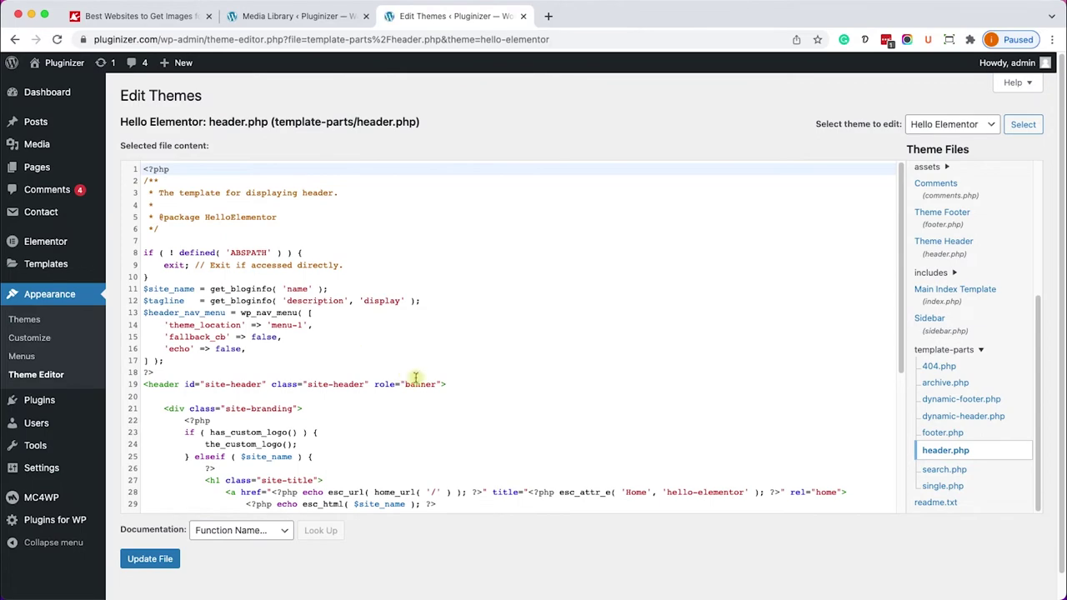
click(163, 385)
scroll(160, 434, down, 5)
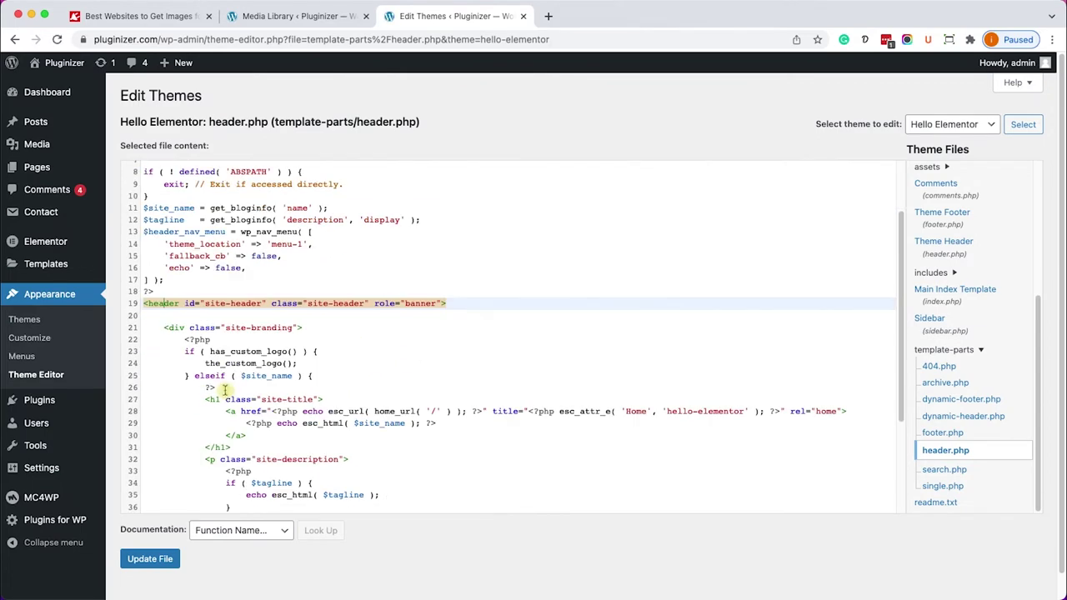
click(166, 492)
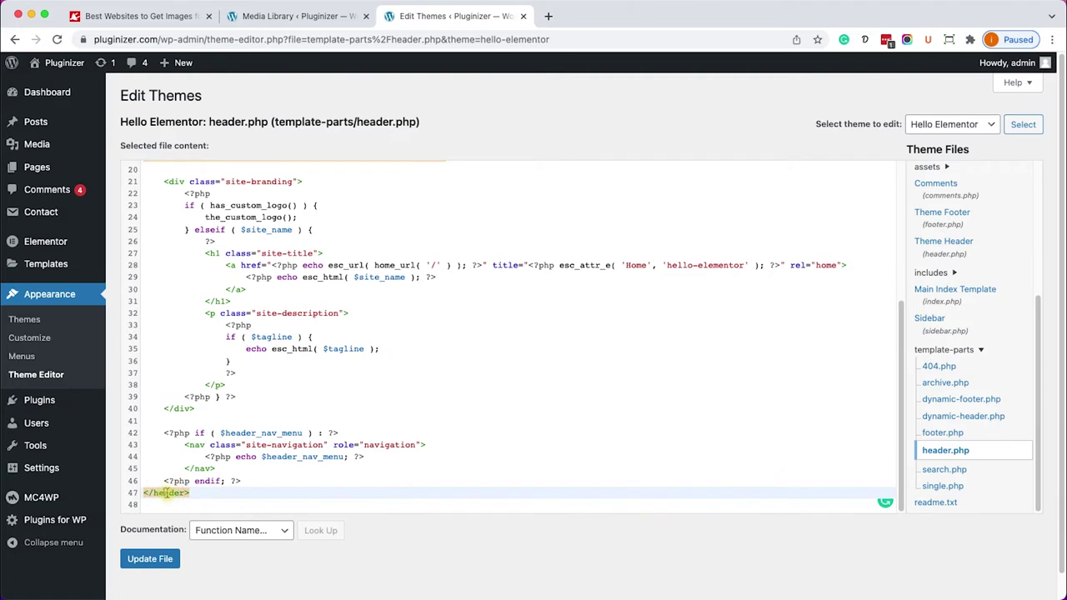
click(259, 485)
- Add a blank line before </header> and copy the img tag snippet from the tutorial
key(Return)
key(Return)
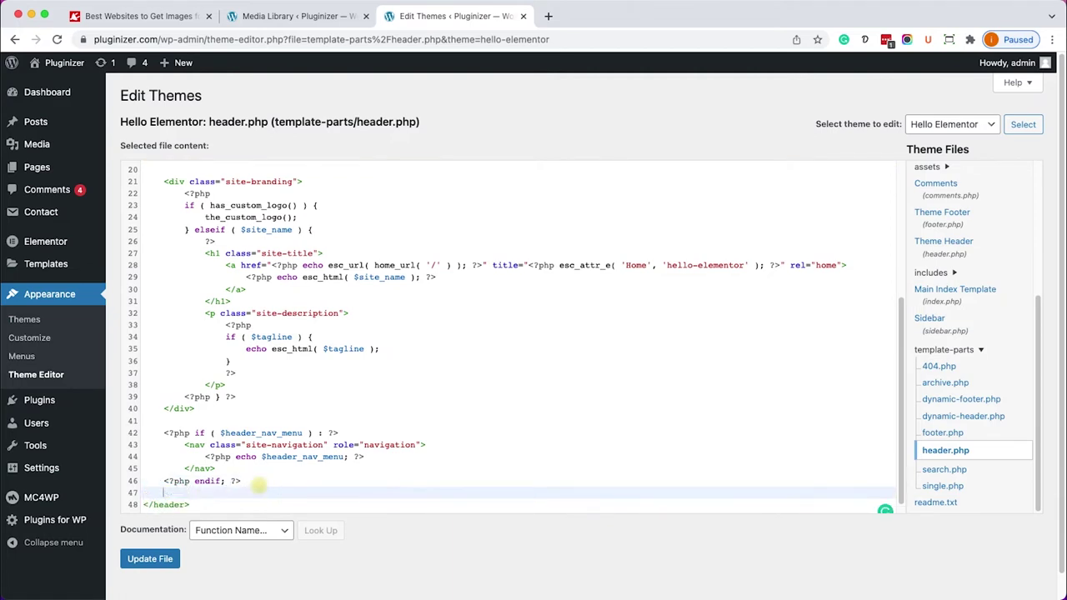
scroll(237, 423, down, 1)
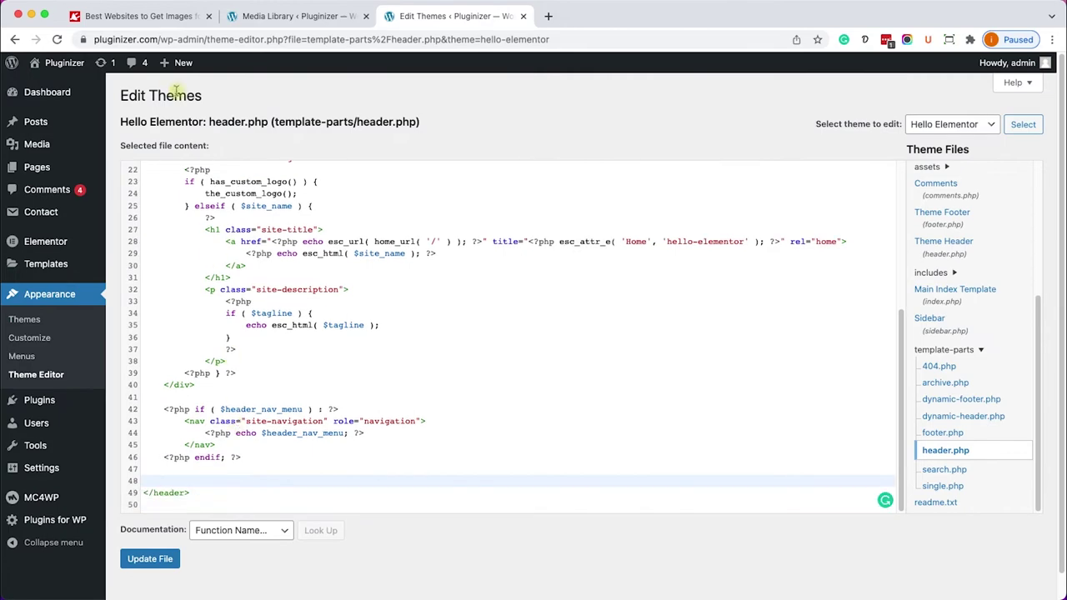
click(162, 18)
scroll(325, 442, down, 1)
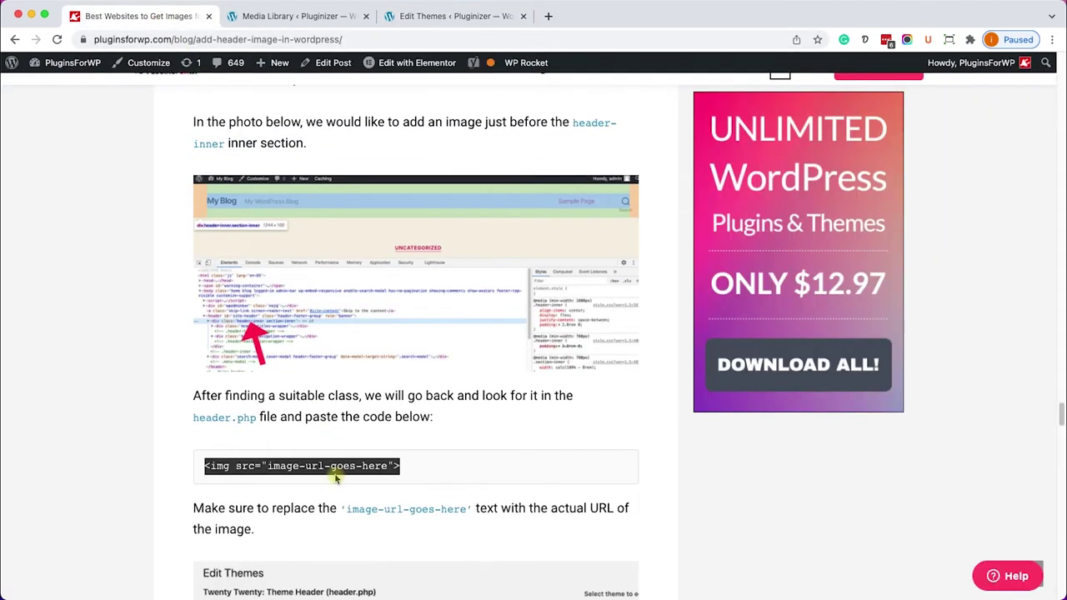
click(341, 467)
triple_click(302, 466)
right_click(302, 466)
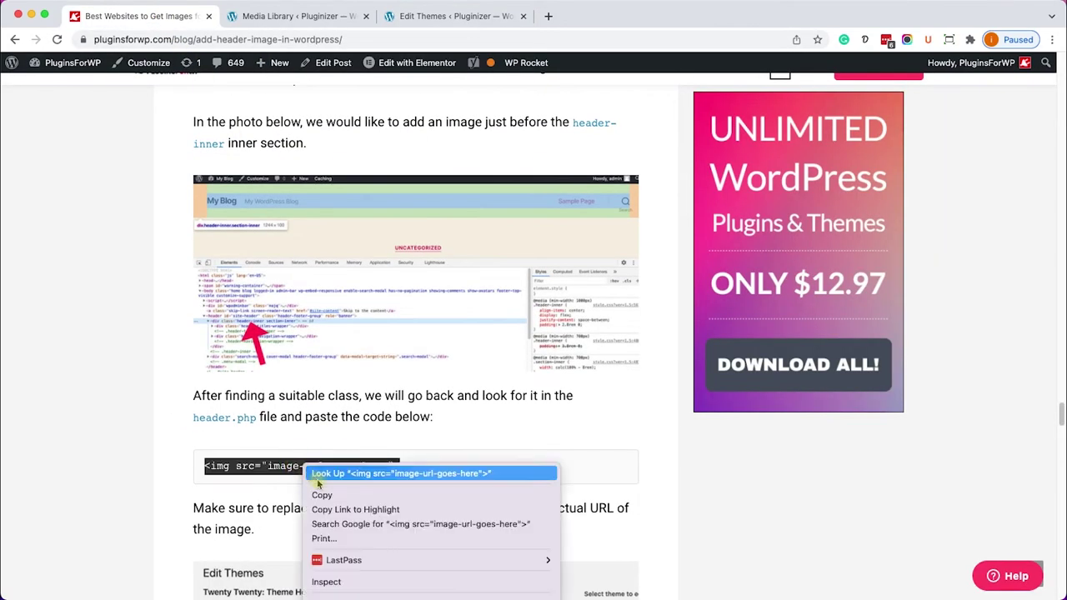
click(321, 494)
click(325, 469)
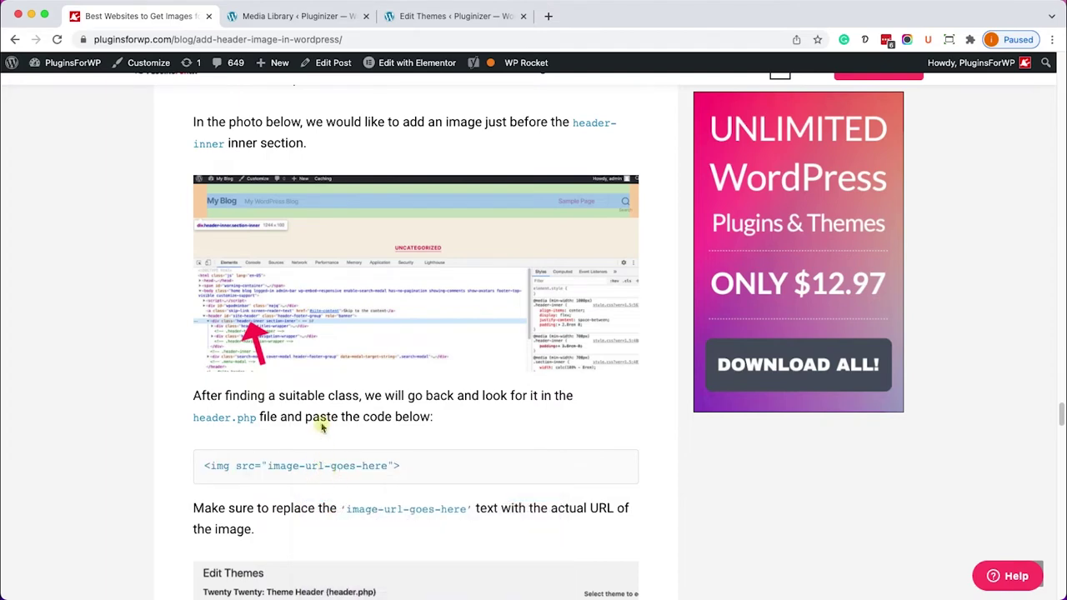
- Paste <img src="image-url-goes-here"> before </header> and select the placeholder URL
click(314, 17)
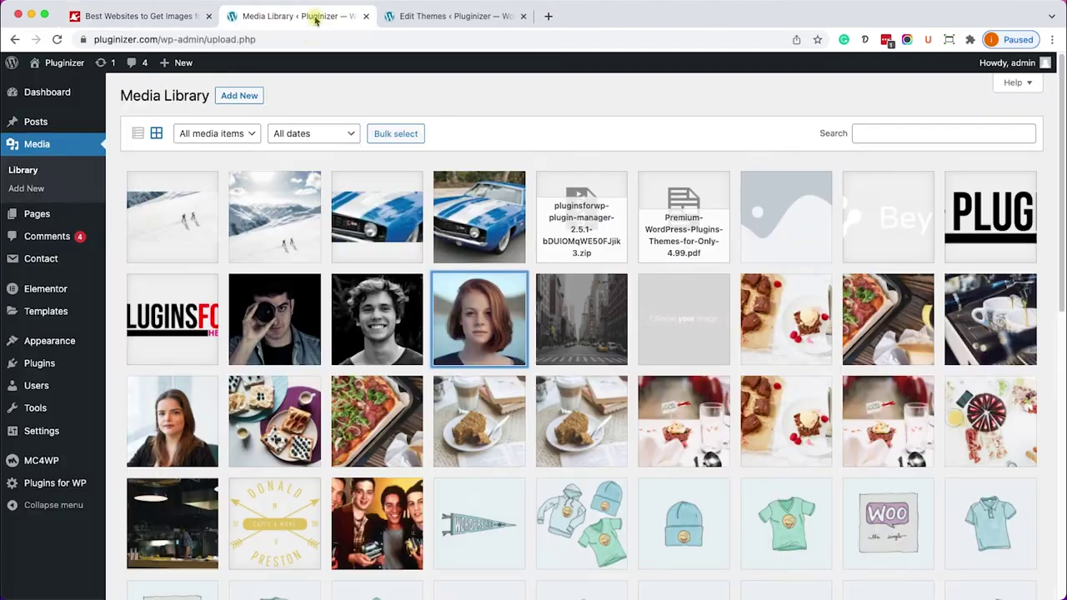
click(410, 17)
click(184, 477)
key(Return)
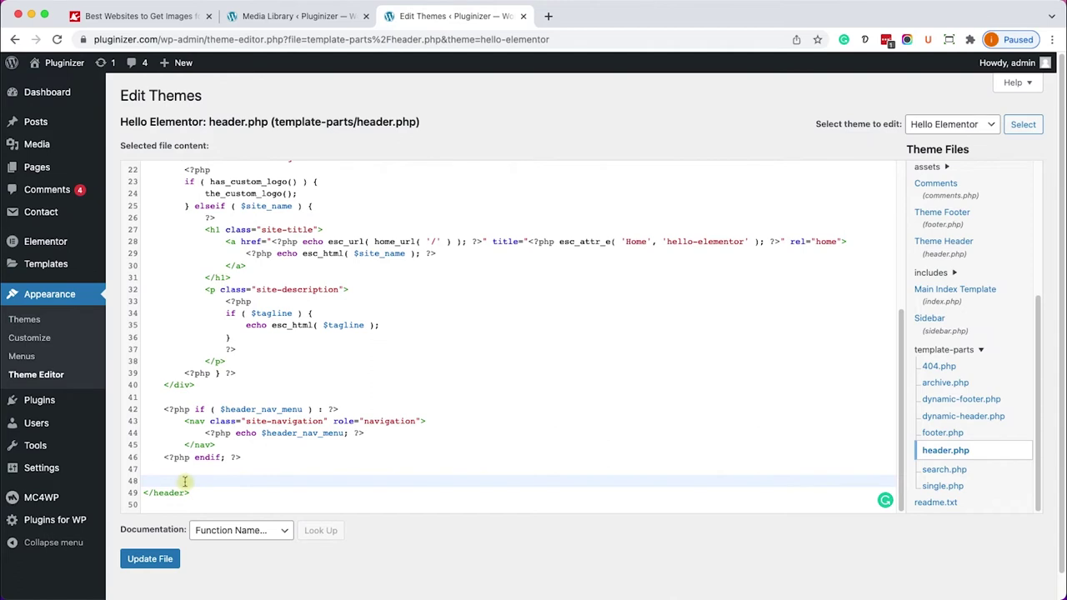
key(super+v)
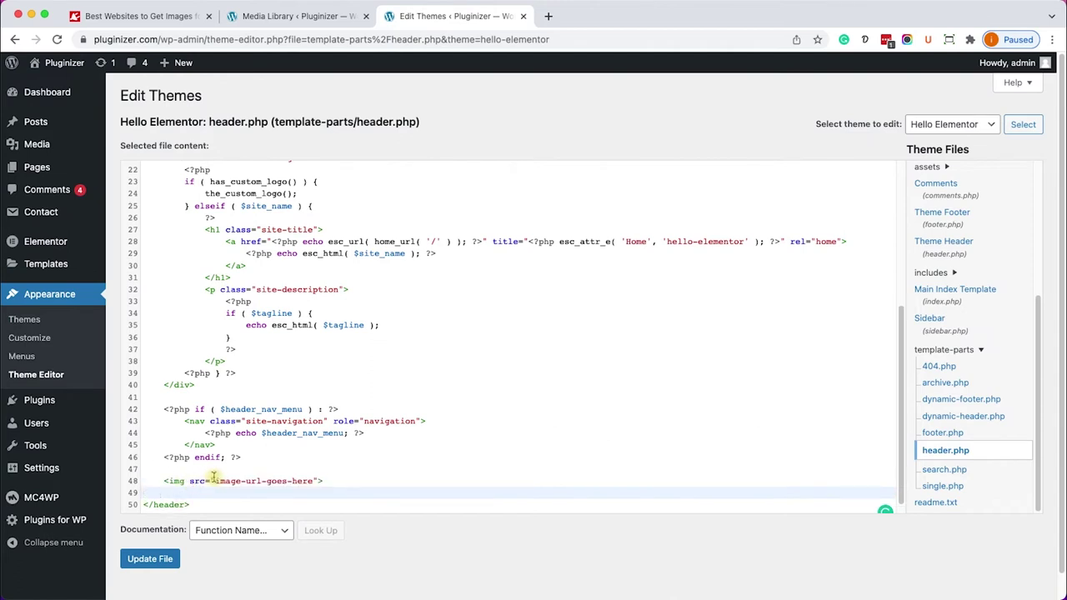
drag(216, 481, 313, 482)
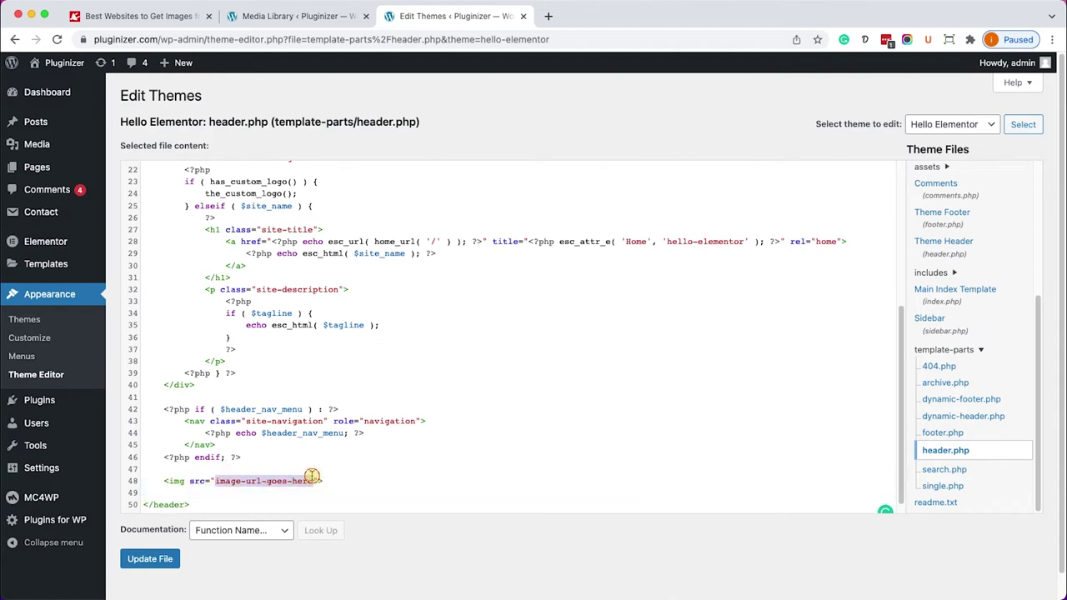
click(287, 16)
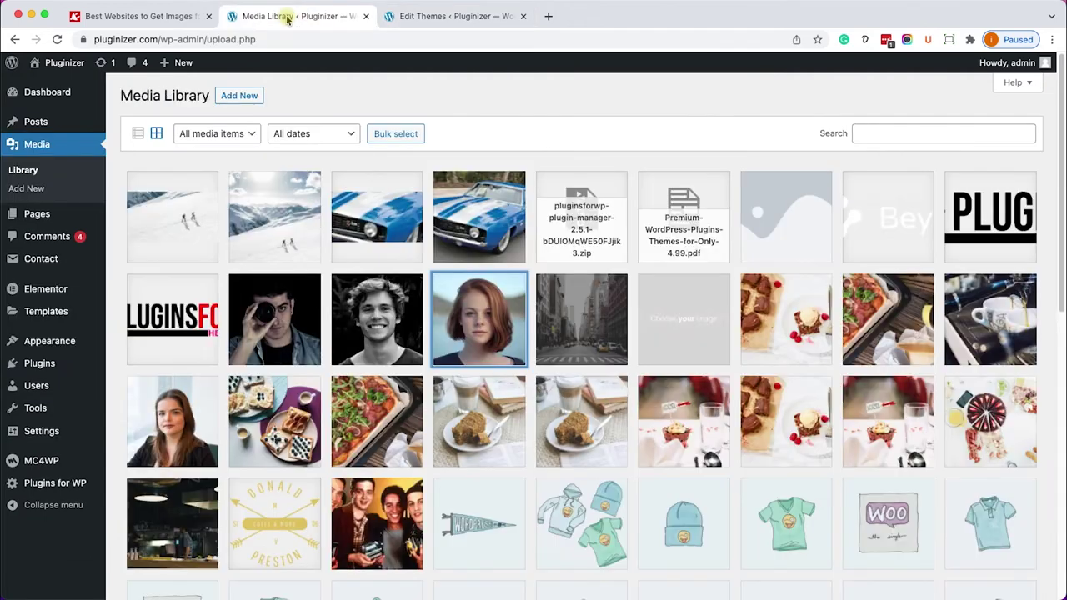
- Replace the img src placeholder with the team_3.jpg URL, update header.php, and view the site
click(484, 338)
click(852, 419)
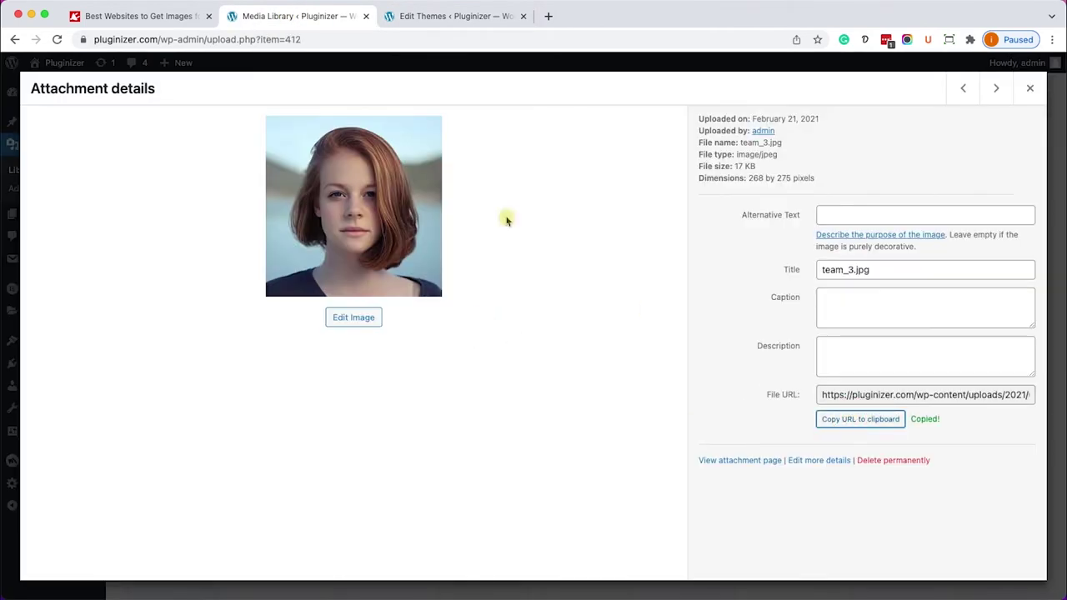
click(411, 18)
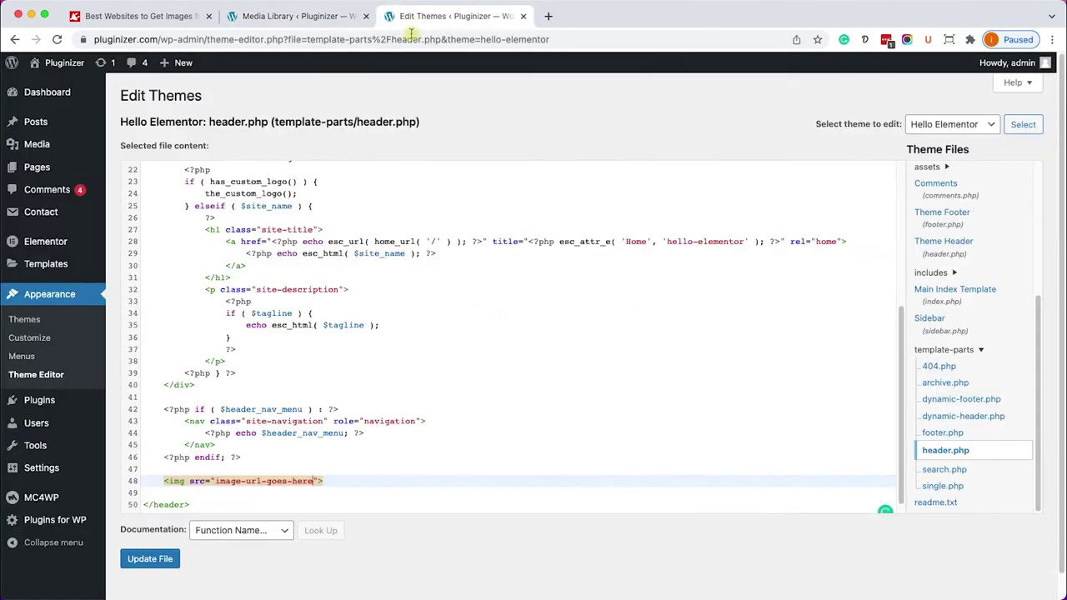
click(246, 481)
drag(215, 482, 312, 481)
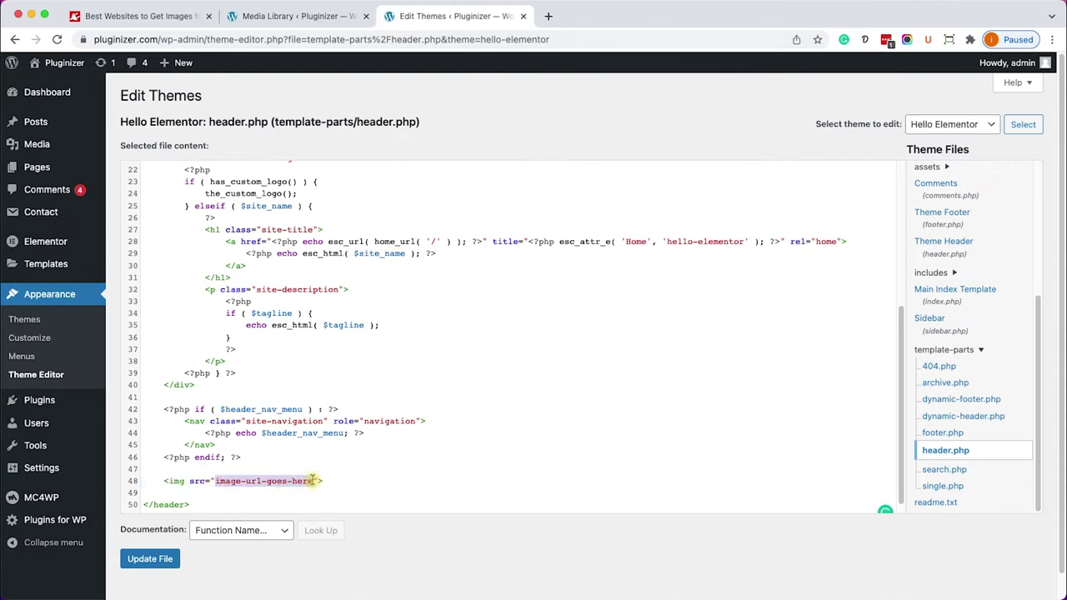
key(BackSpace)
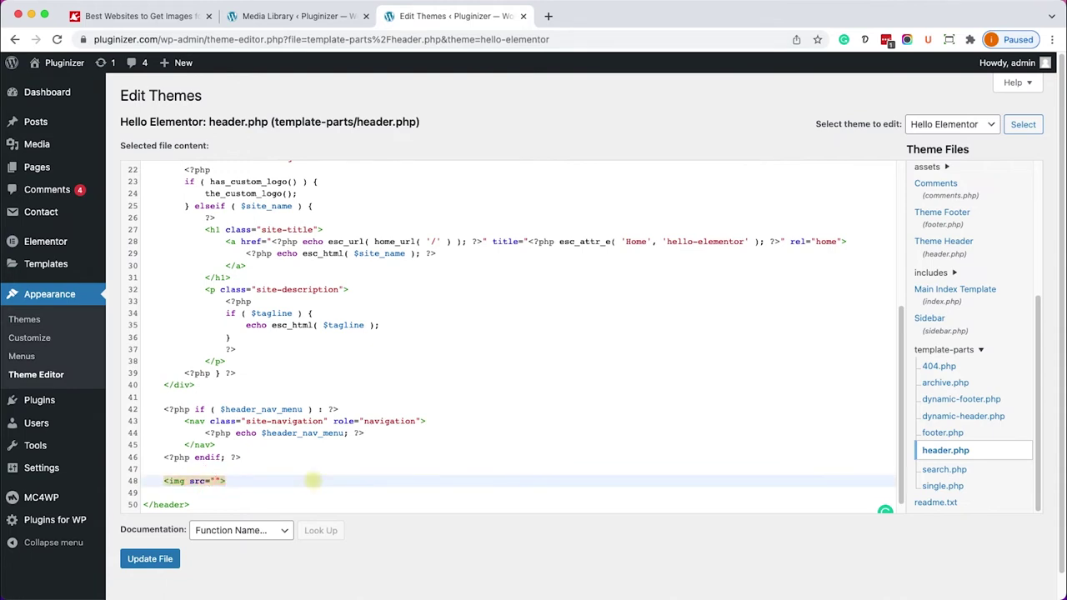
key(ctrl+v)
click(159, 559)
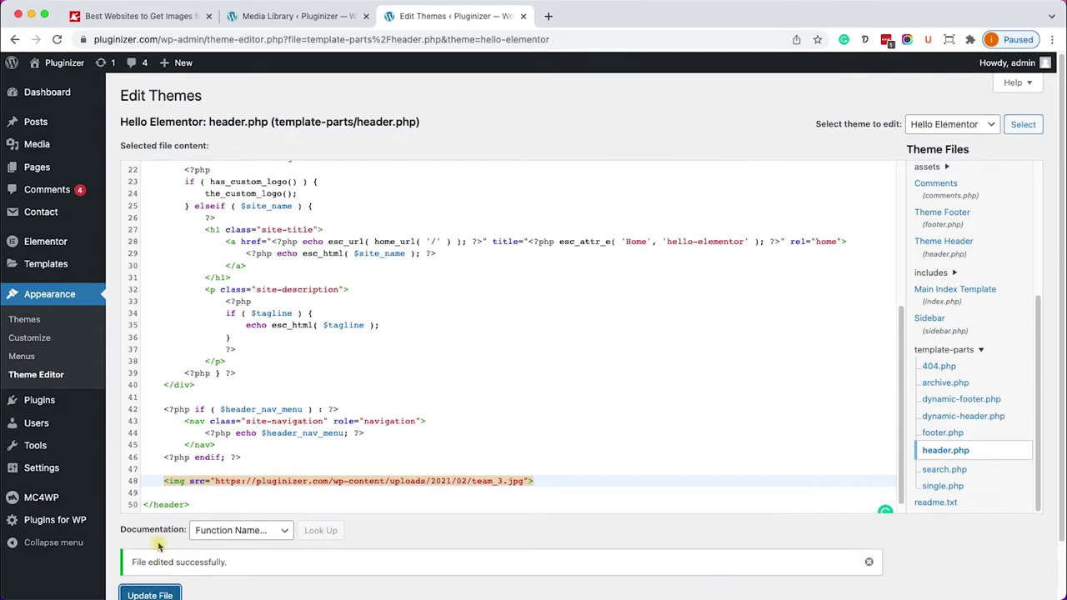
click(71, 69)
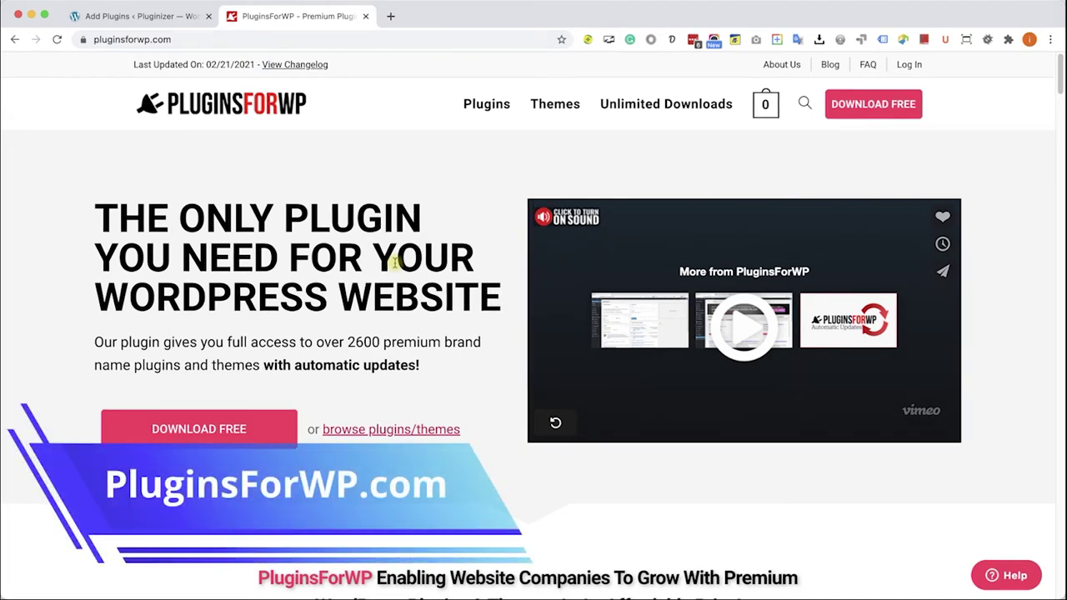
- Download the free PluginsForWP plugin manager zip and close its tabs, returning to Add Plugins
click(216, 431)
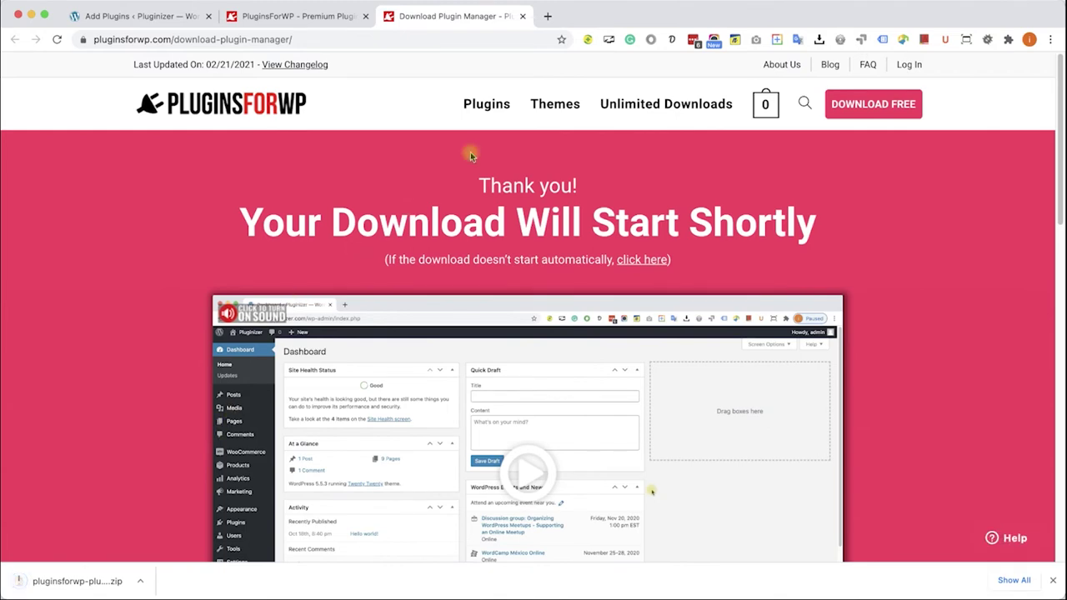
click(523, 16)
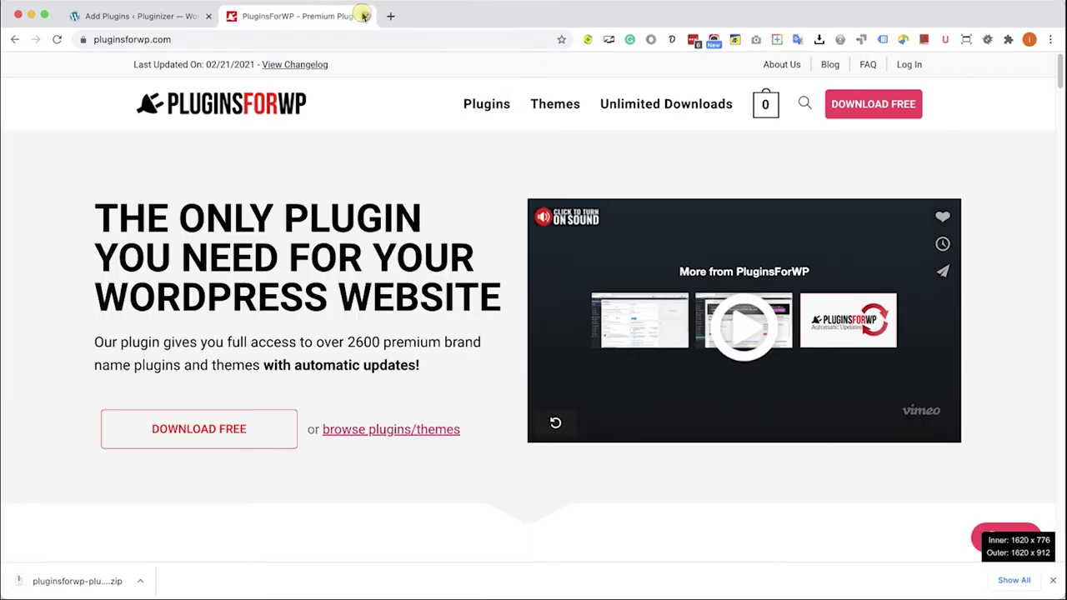
click(364, 16)
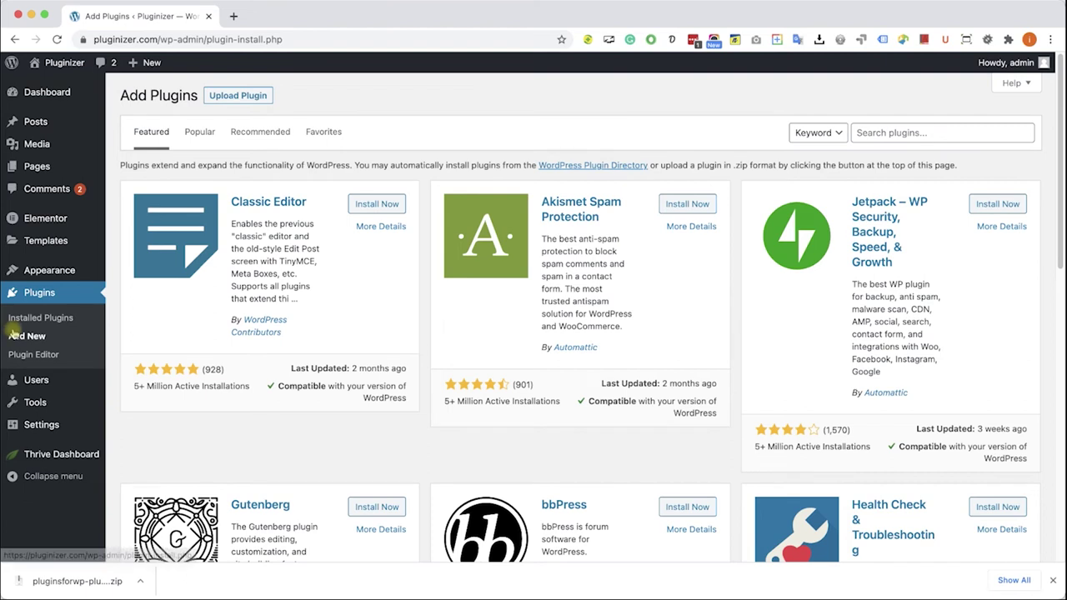
- Upload, install and activate the PluginsForWP Plugin Manager zip, then open its Plugins for WP page
click(238, 95)
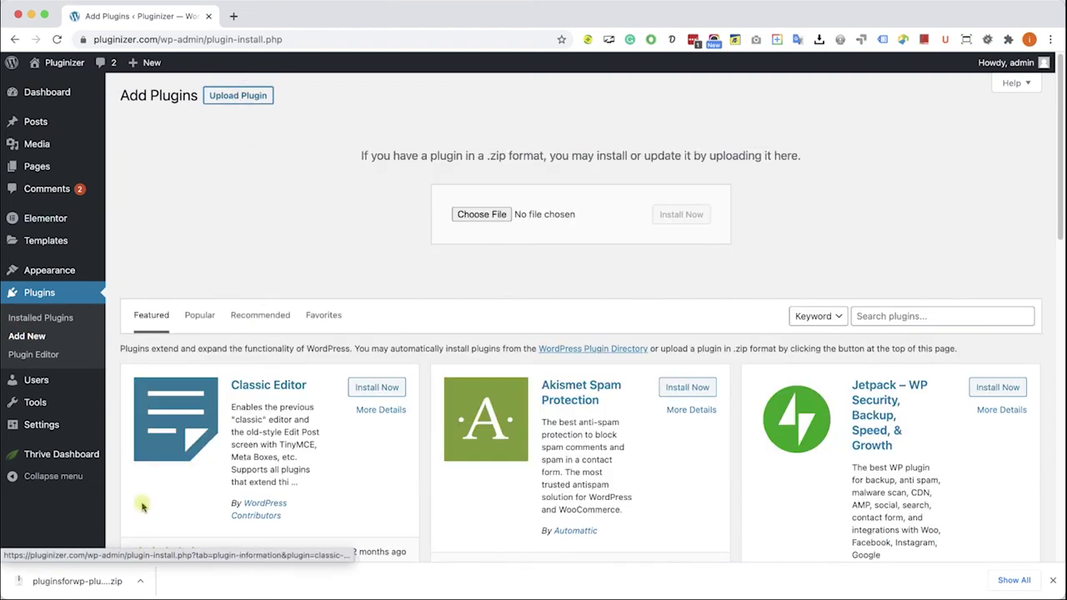
drag(487, 216, 492, 219)
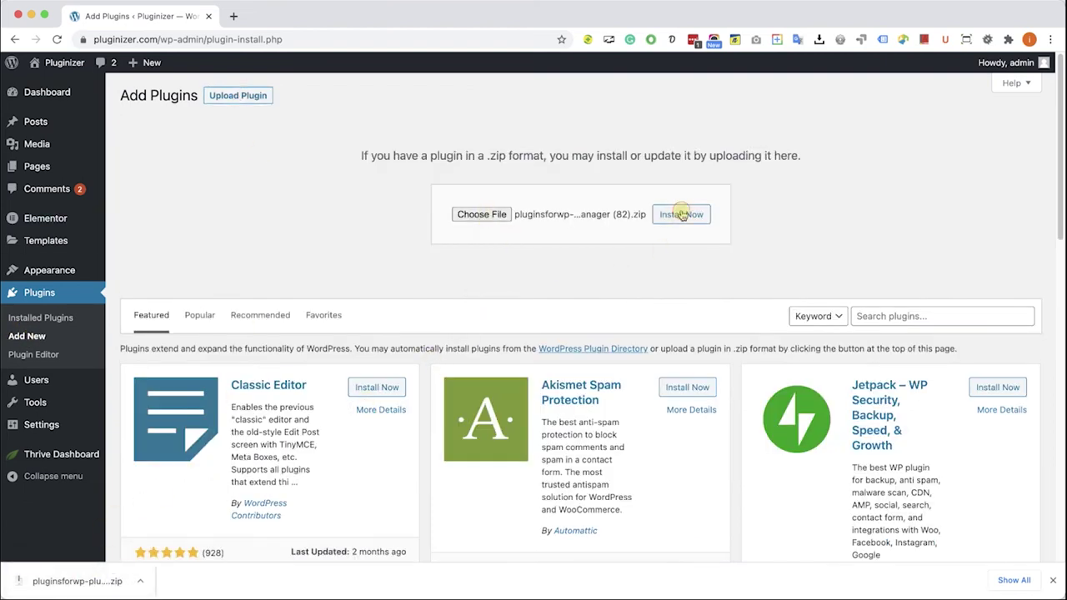
click(682, 214)
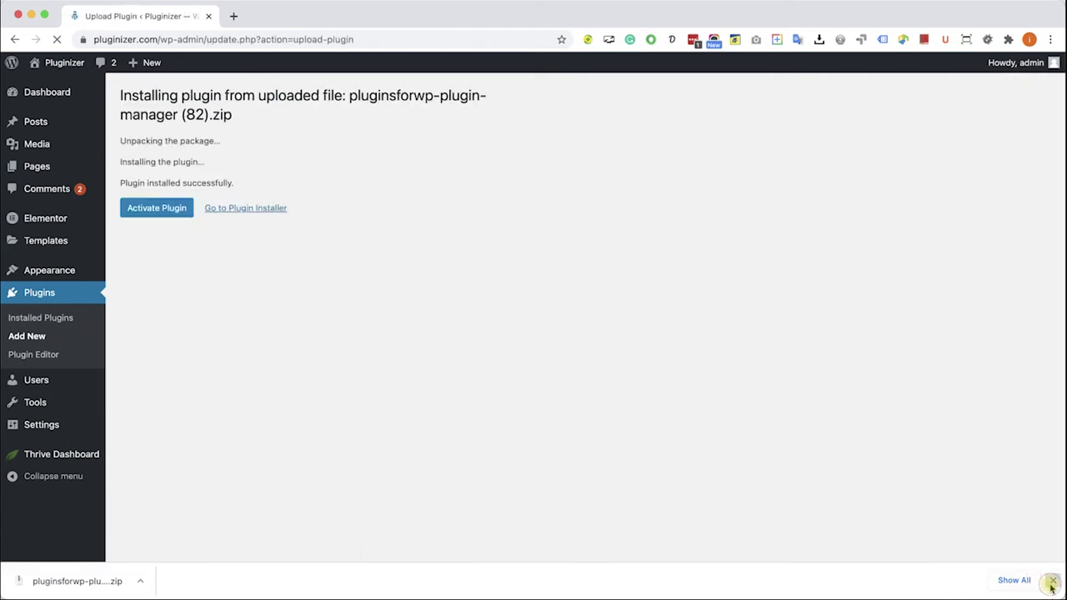
click(1053, 580)
click(169, 210)
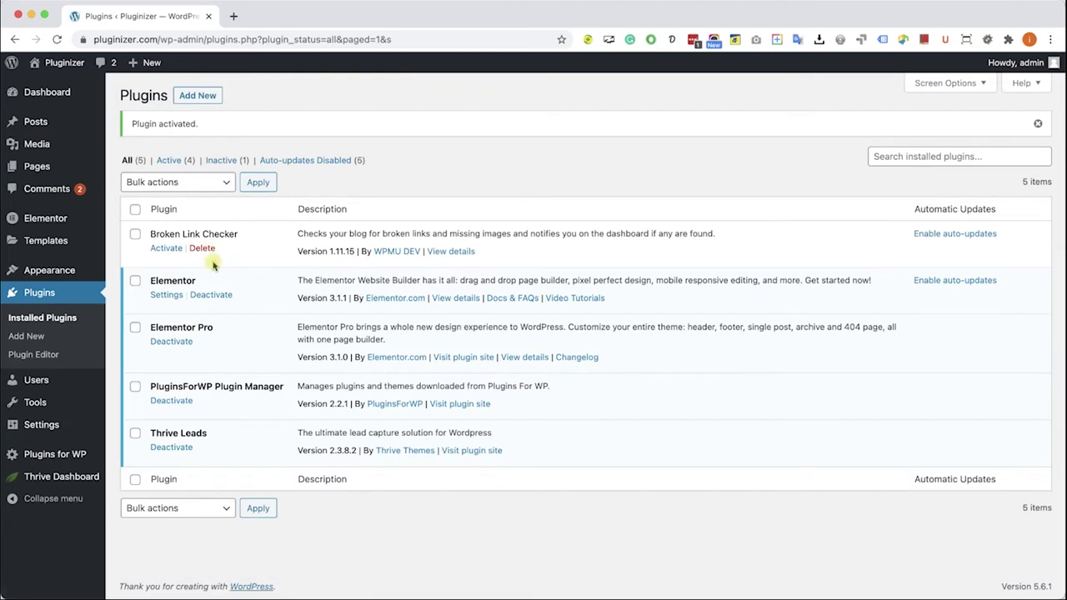
click(52, 456)
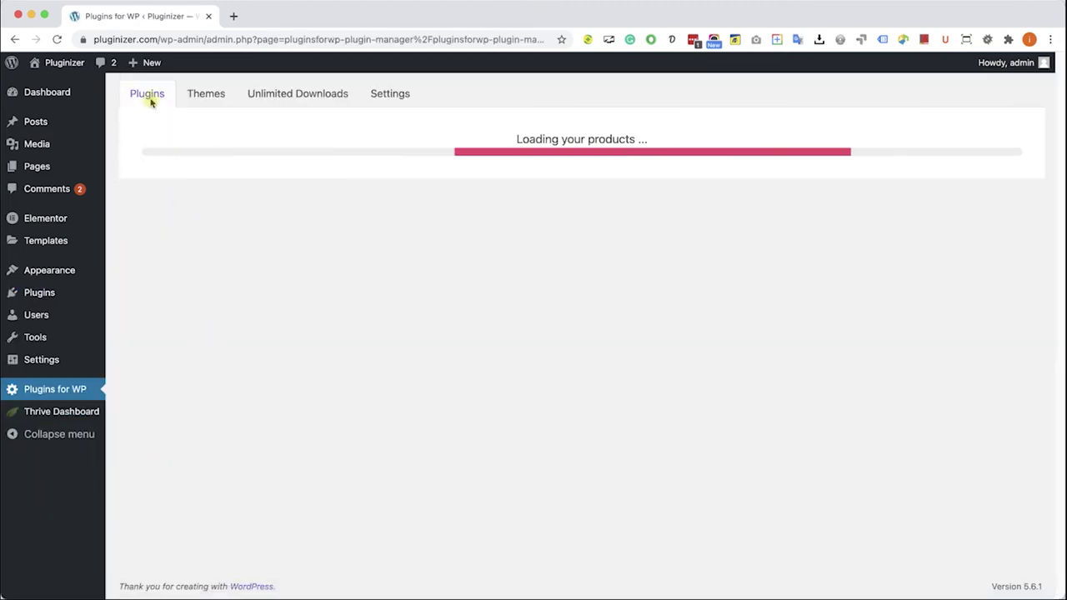
- Search the catalogue for woocommerce and view the $4.99 MailChimp for WooCommerce Memberships checkout
scroll(311, 282, down, 2)
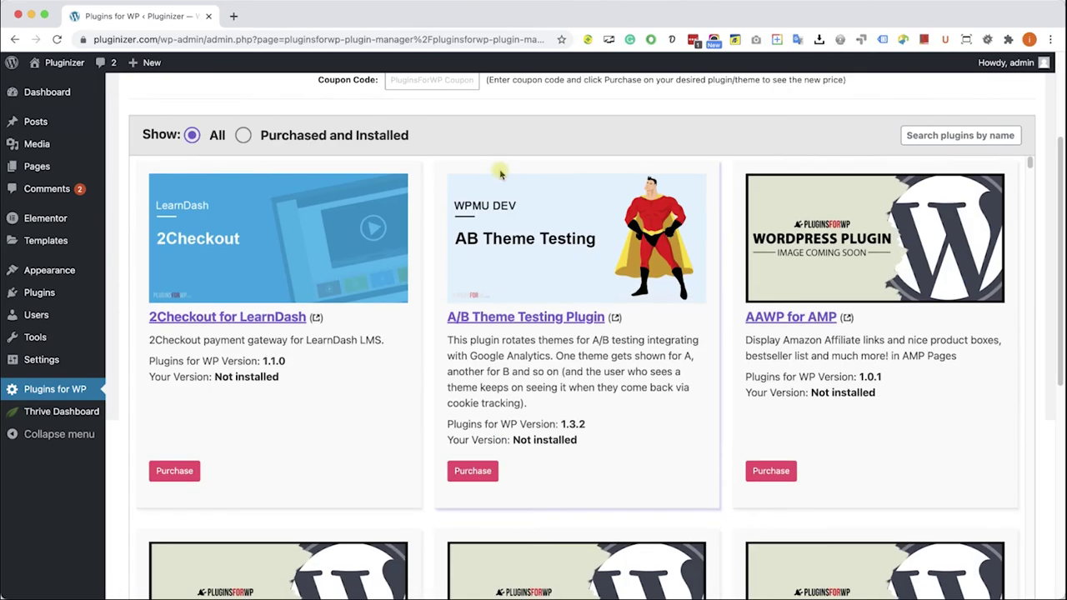
click(948, 136)
text(woocommerce)
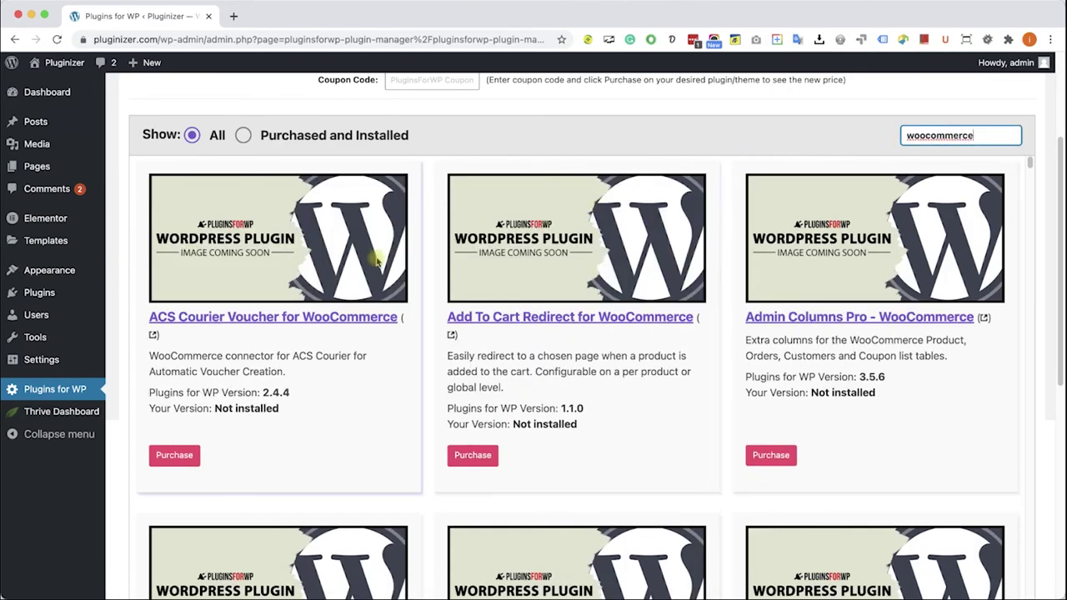
scroll(659, 399, down, 1)
scroll(659, 399, down, 13)
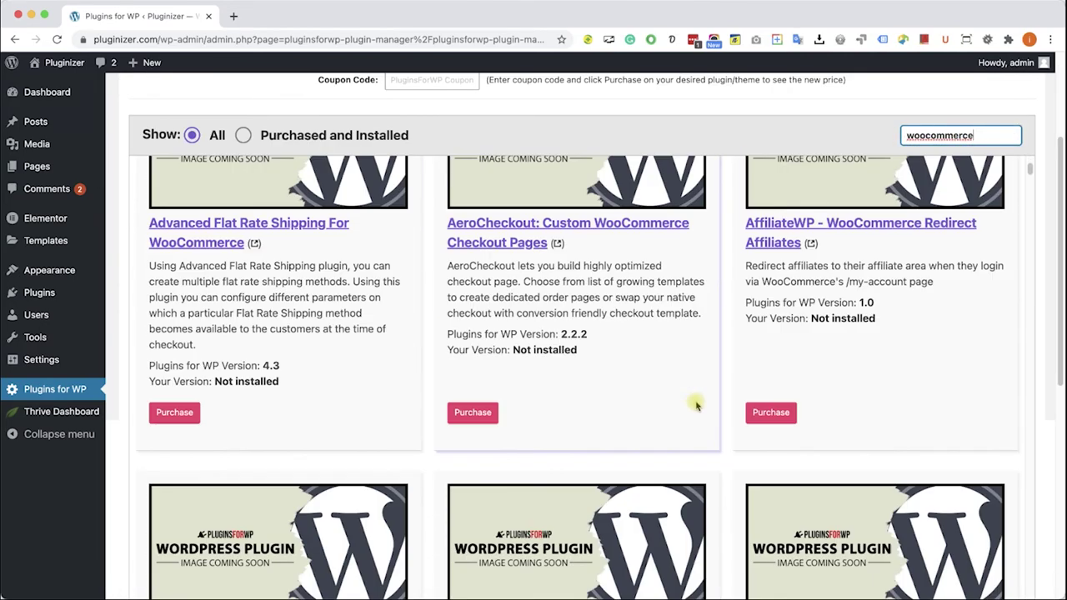
scroll(718, 405, down, 15)
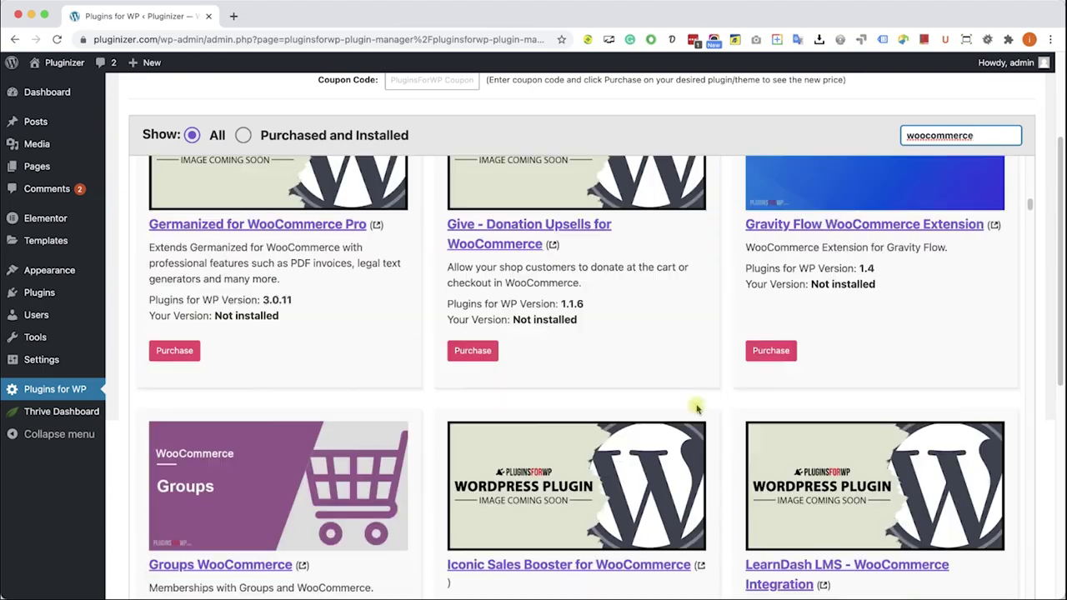
scroll(697, 408, down, 3)
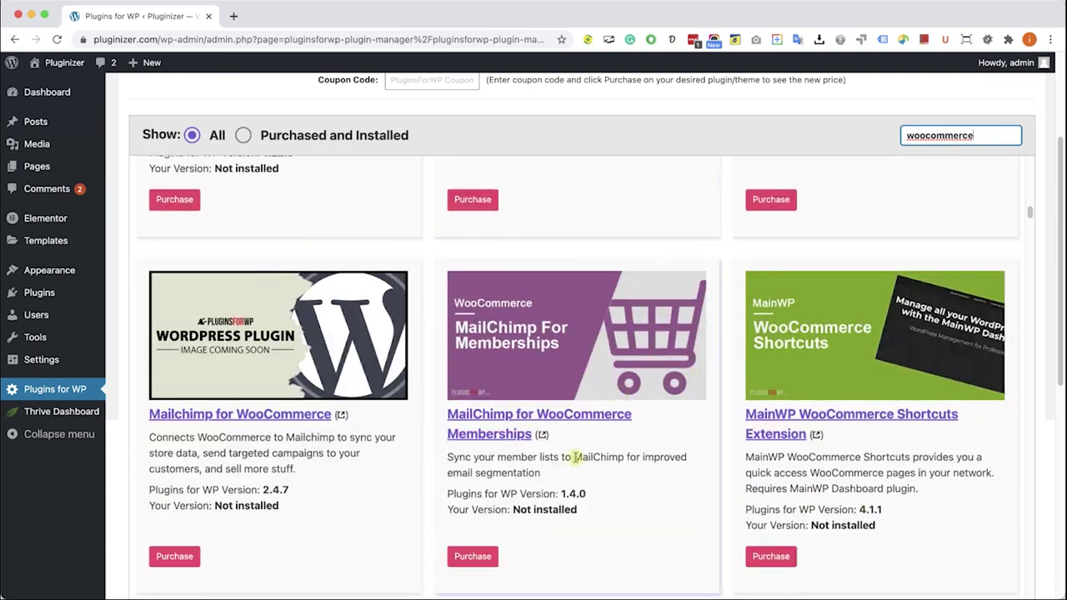
click(473, 557)
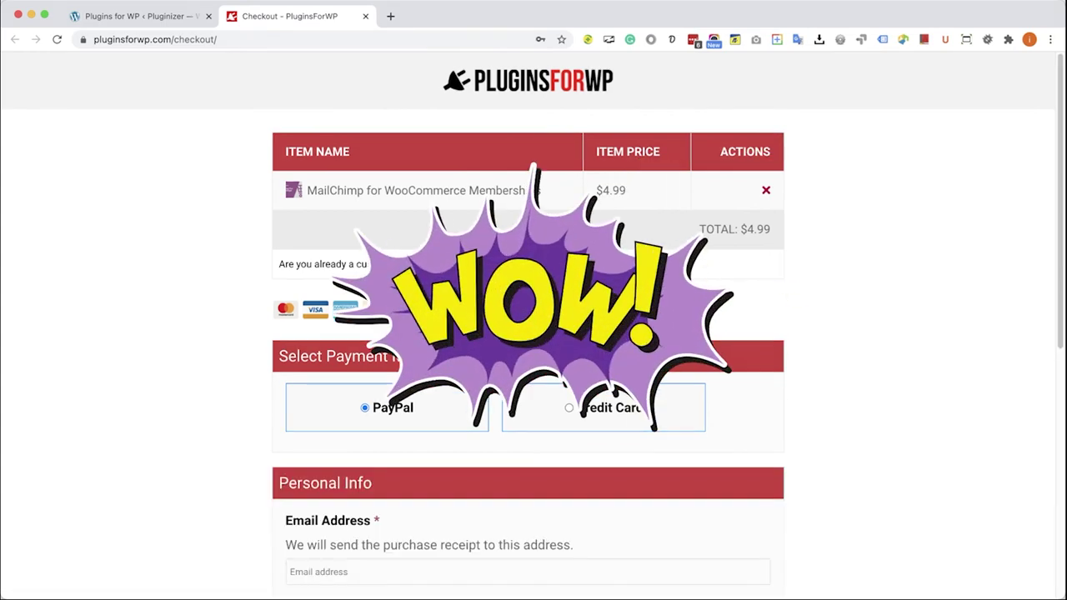
click(366, 16)
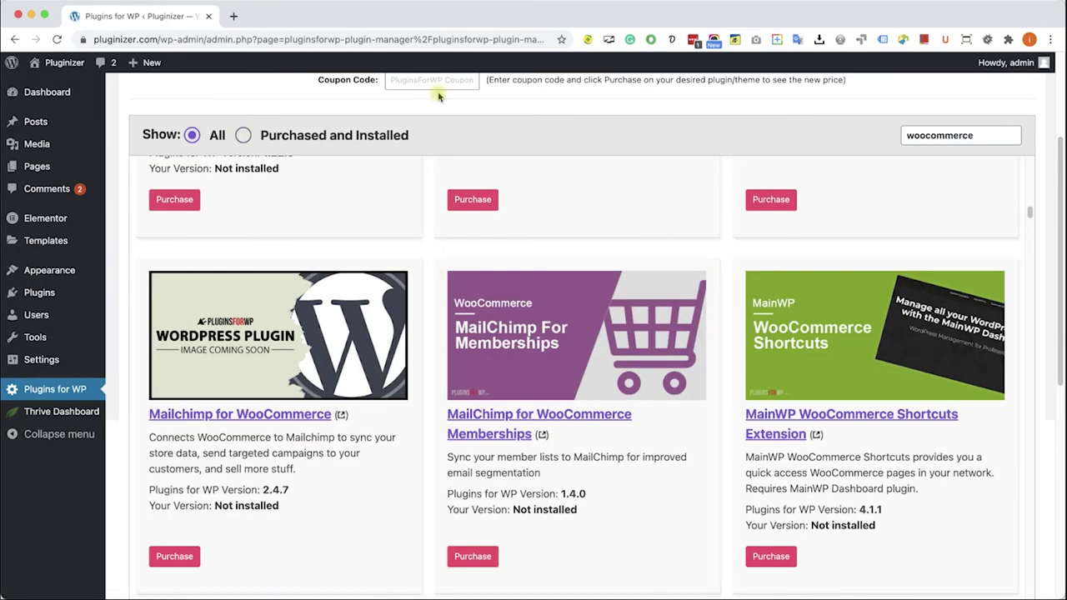
- Show the Unlimited Downloads tab with its $12.97 monthly and $87 annual plans
scroll(450, 101, up, 3)
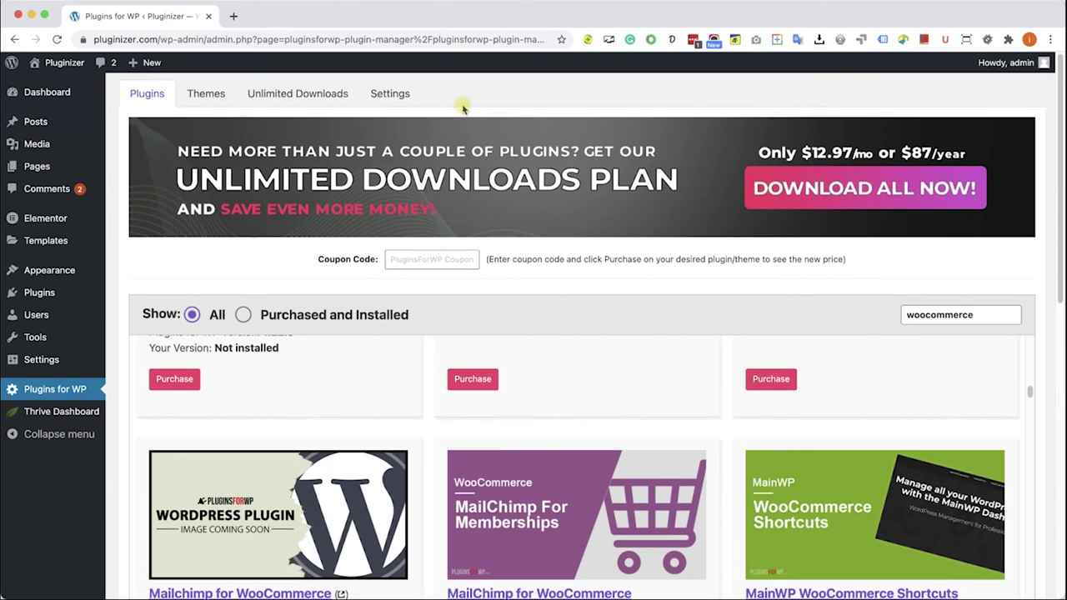
click(339, 104)
scroll(489, 291, down, 5)
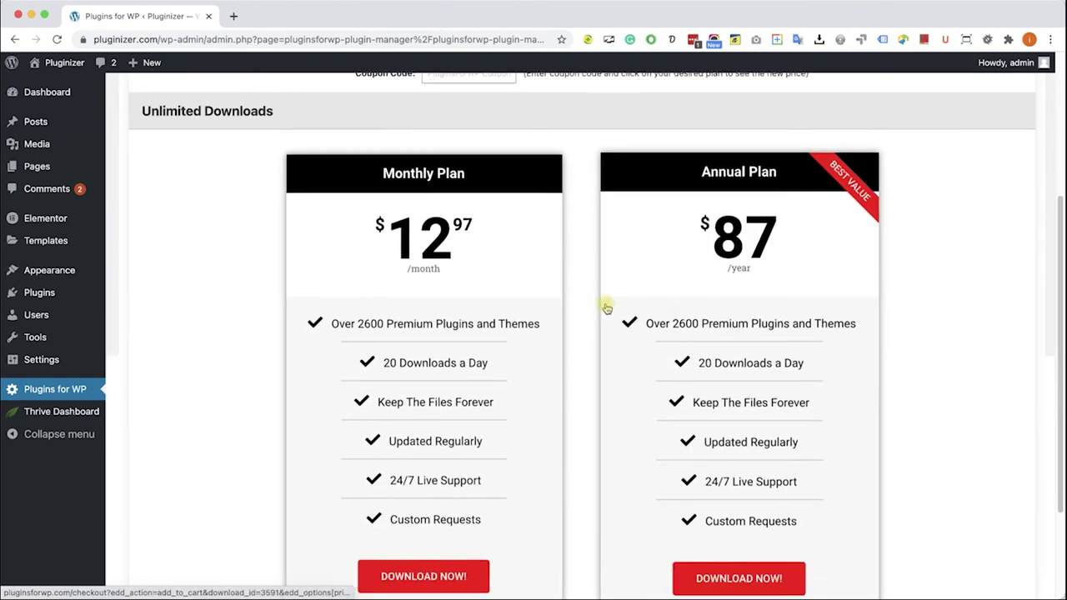
scroll(607, 308, down, 1)
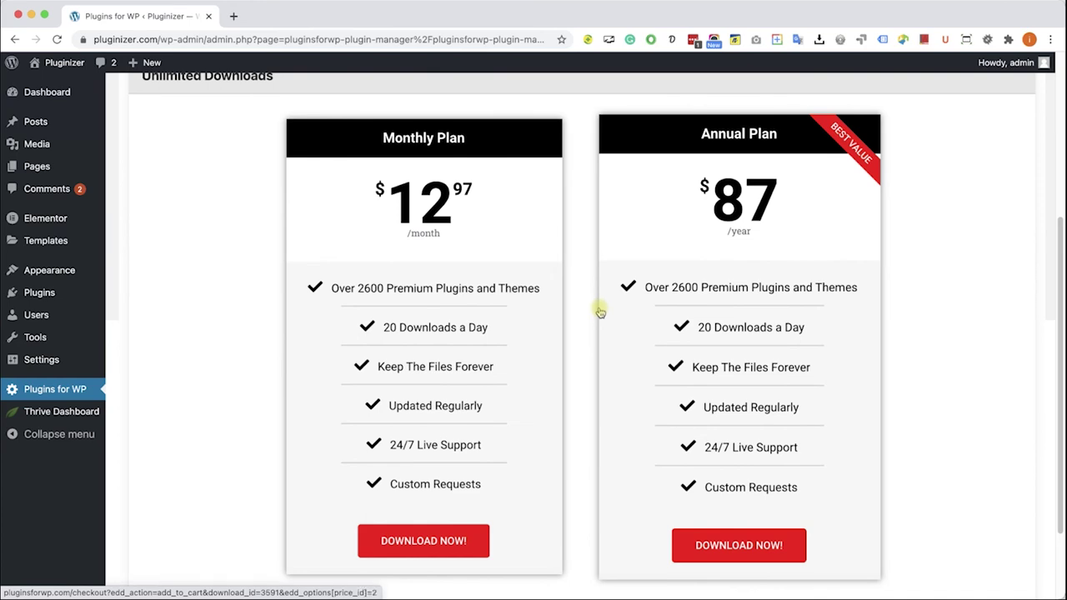